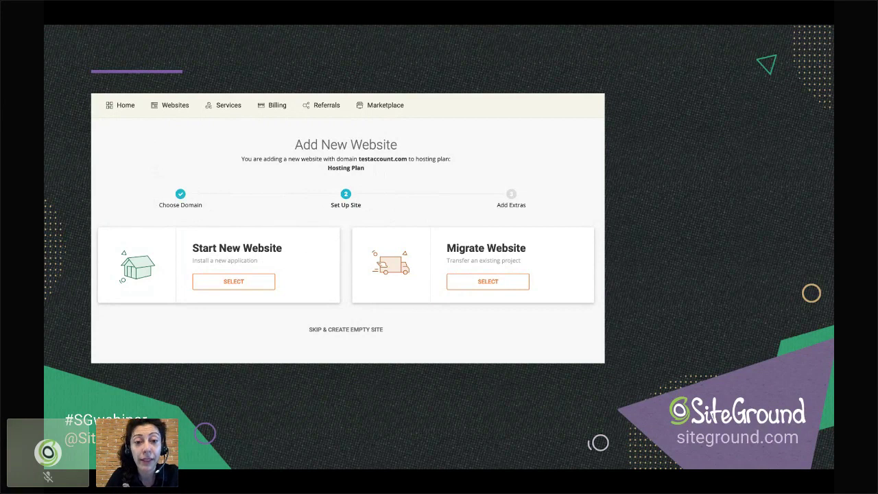
- Exit the Google Slides slideshow and switch to the SiteGround login tab
{"action": "key", "text": "ctrl+Up"}
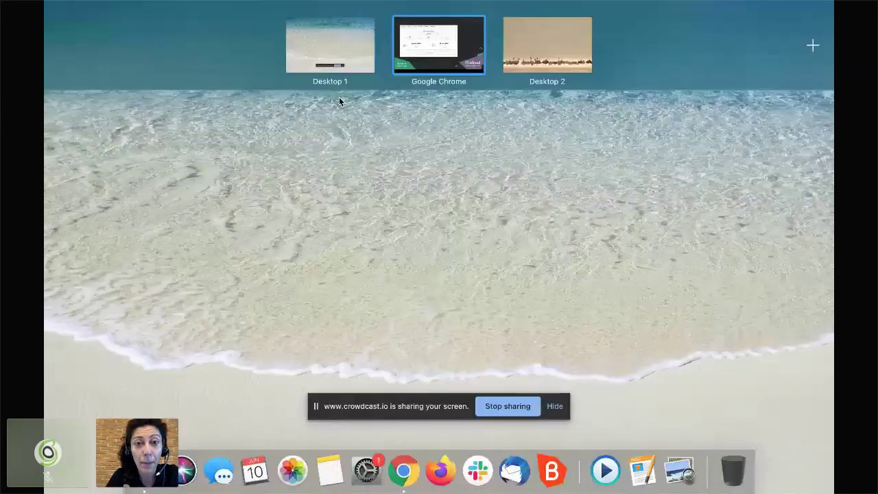
{"action": "left_click", "coordinate": [442, 48]}
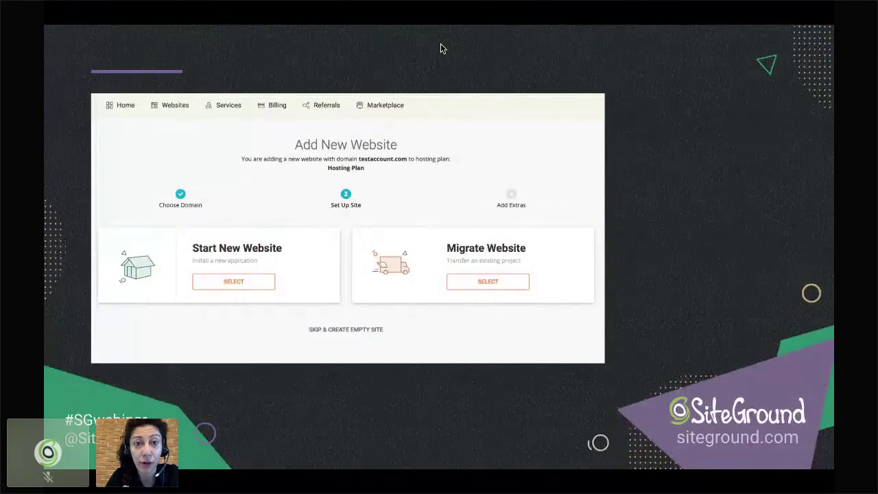
{"action": "key", "text": "Escape"}
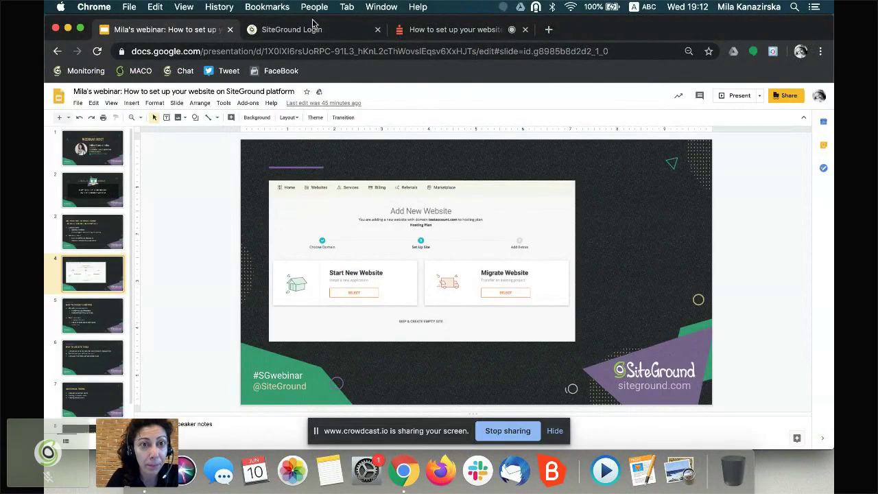
{"action": "left_click", "coordinate": [317, 30]}
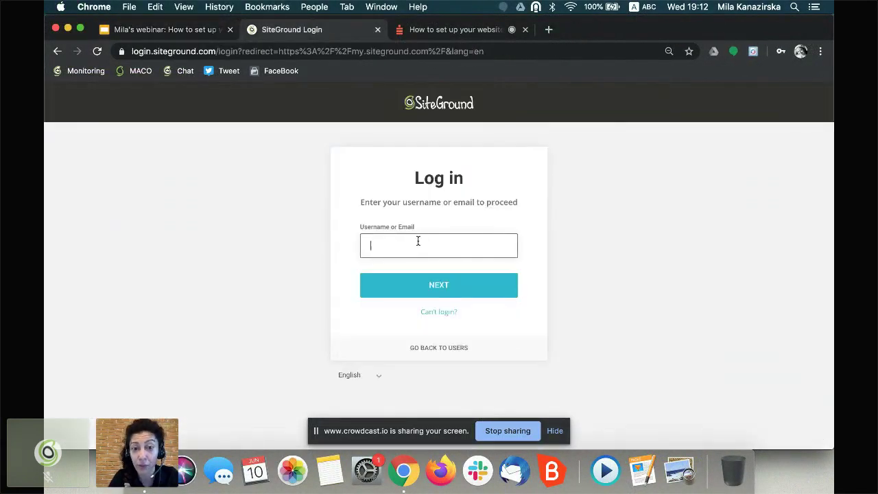
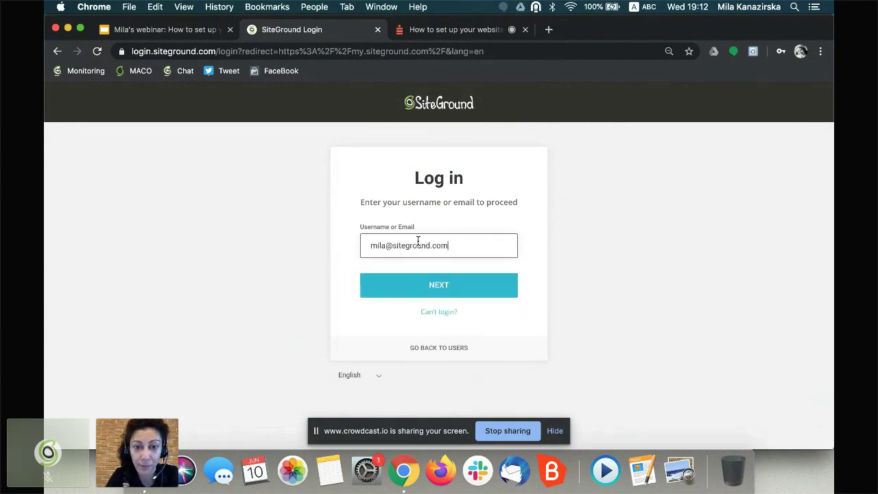
- Log in with the account e-mail as username and the account password
{"action": "left_click", "coordinate": [414, 294]}
{"action": "type", "text": "•••"}
{"action": "key", "text": "BackSpace"}
{"action": "type", "text": "••••••••••••"}
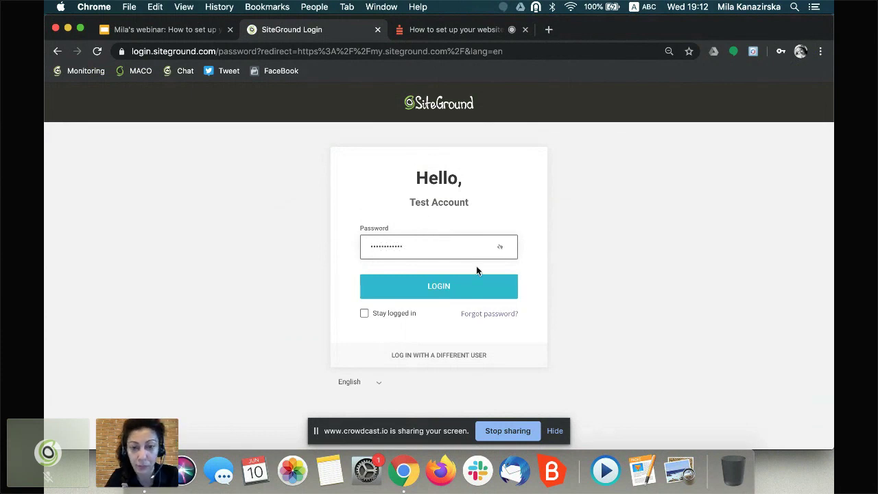
{"action": "left_click", "coordinate": [445, 295]}
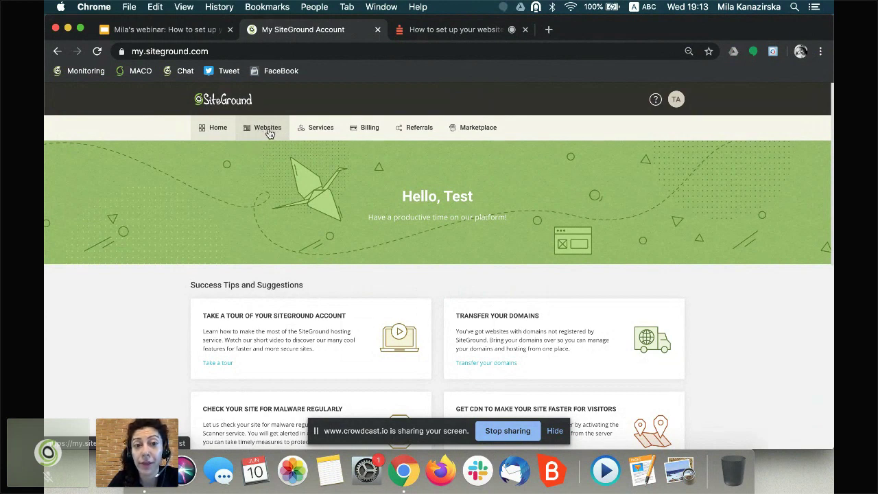
- Go to Websites and start the New Website wizard
{"action": "left_click", "coordinate": [266, 132]}
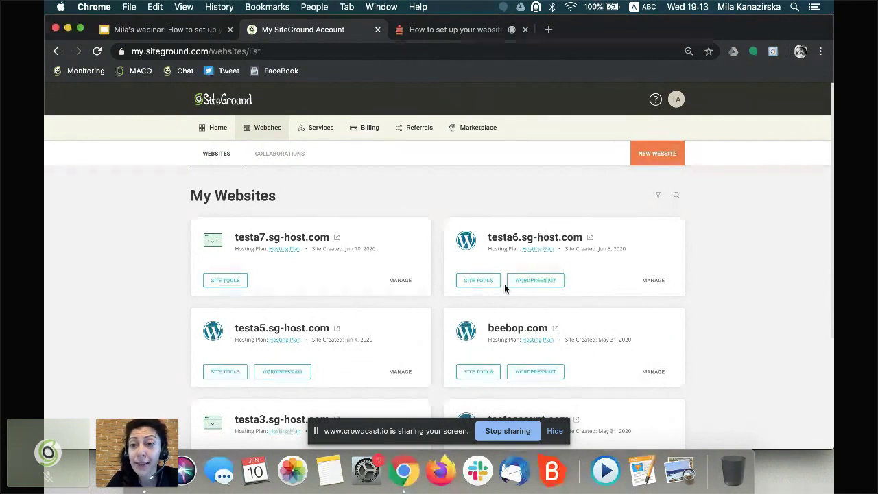
{"action": "left_click", "coordinate": [660, 158]}
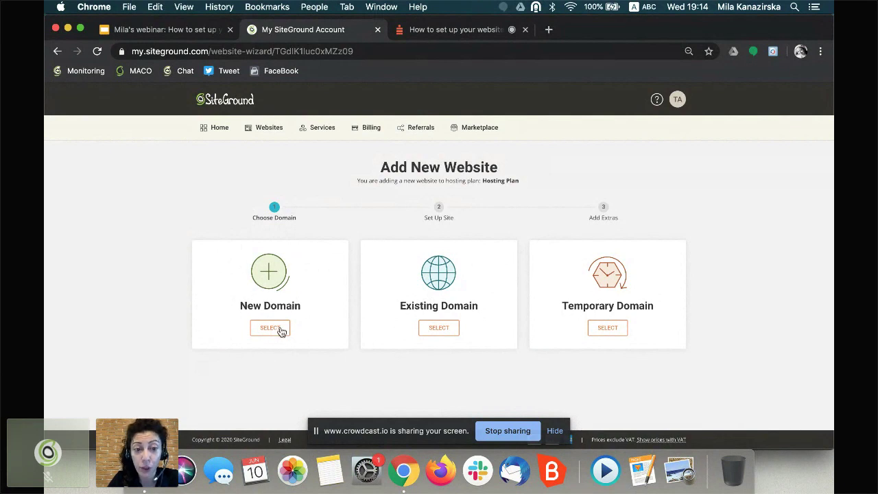
- Search New Domain for mila.com (taken), then mila13123123123123123.com (available at 13.95€/yr)
{"action": "left_click", "coordinate": [268, 330]}
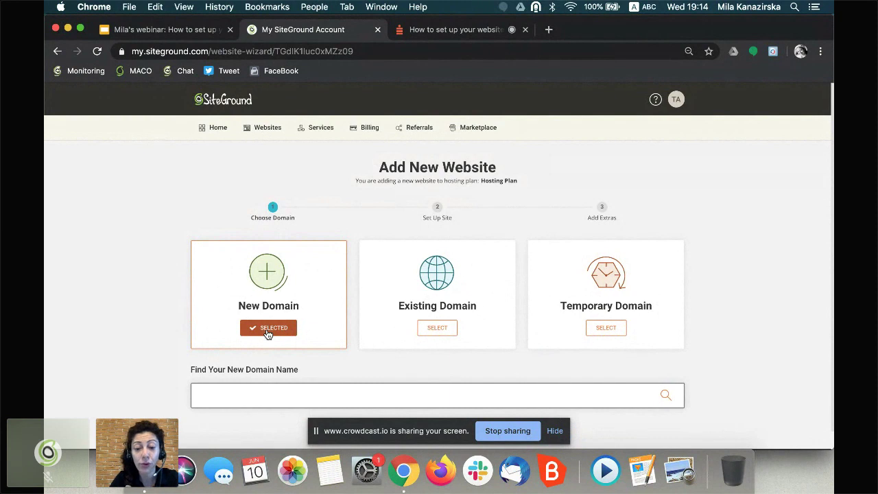
{"action": "type", "text": "mila.com"}
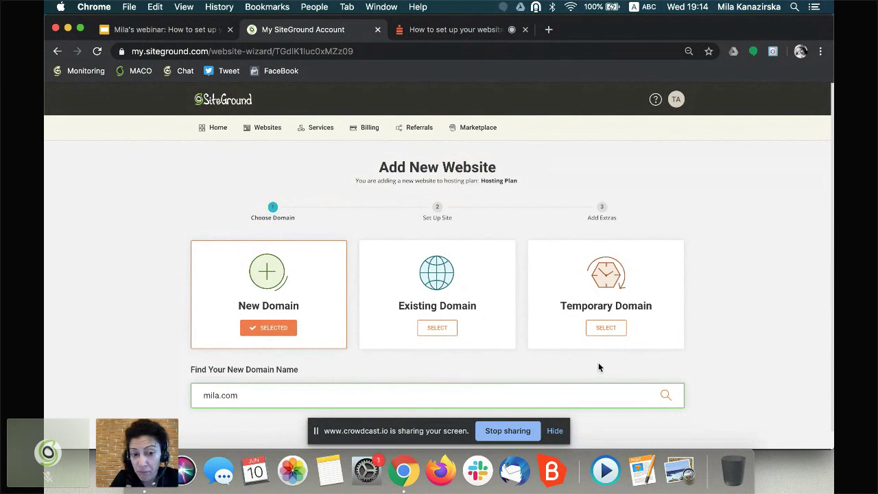
{"action": "key", "text": "Return"}
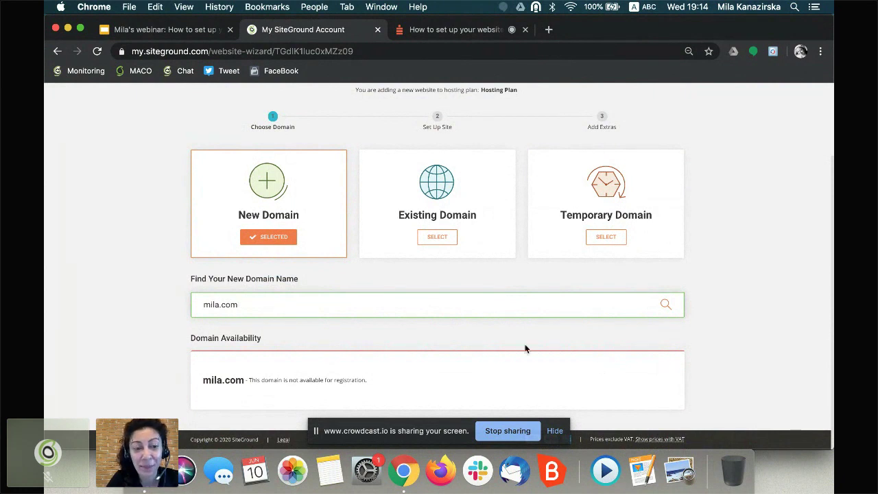
{"action": "left_click", "coordinate": [219, 304]}
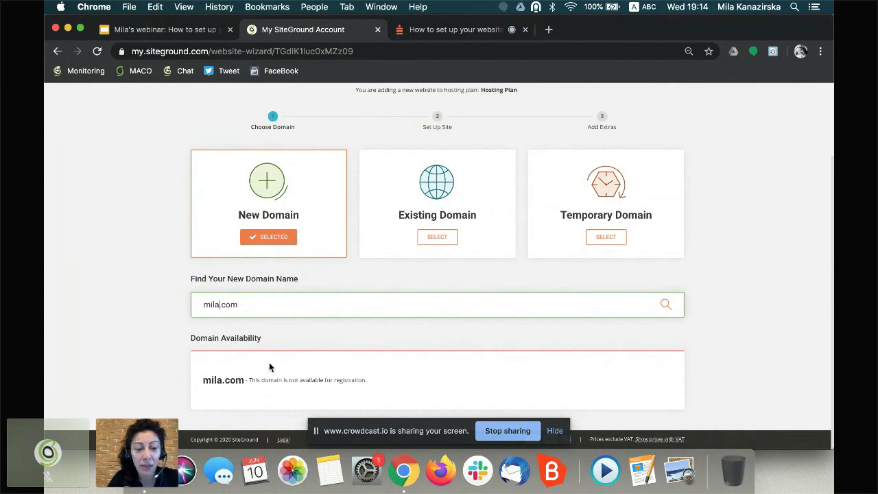
{"action": "type", "text": "13123123123123123"}
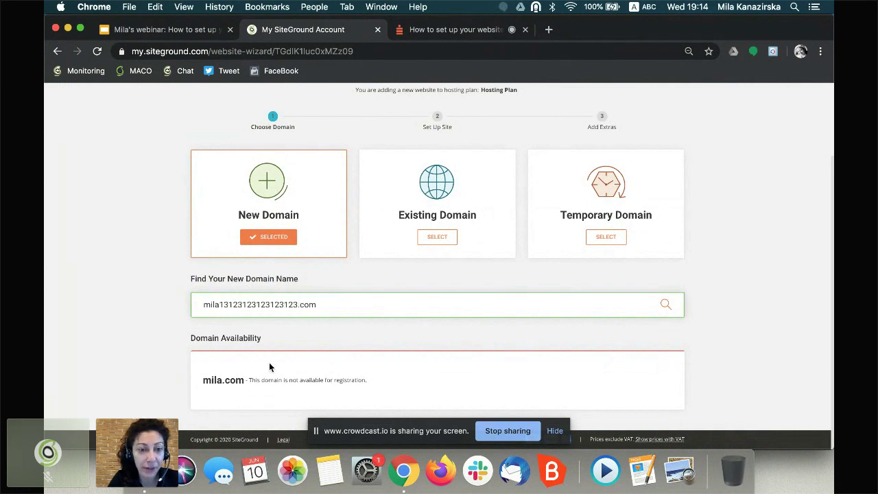
{"action": "key", "text": "Return"}
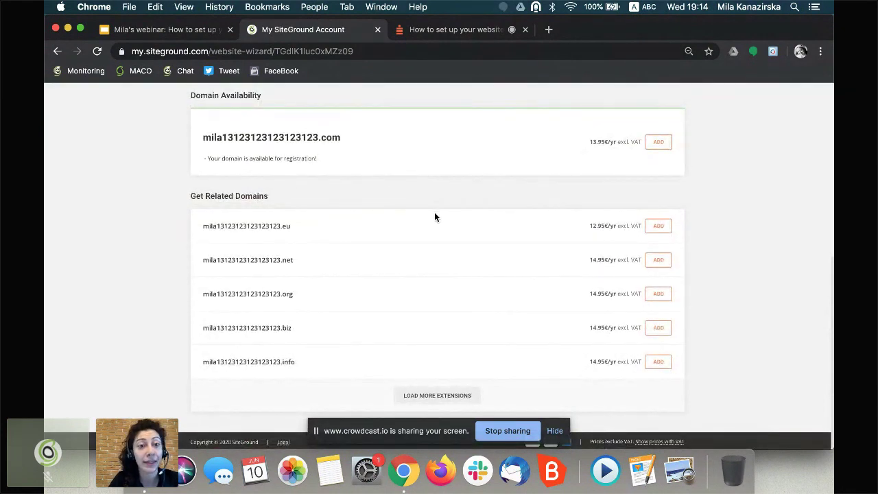
{"action": "scroll", "coordinate": [434, 217], "scroll_direction": "up", "scroll_amount": 5}
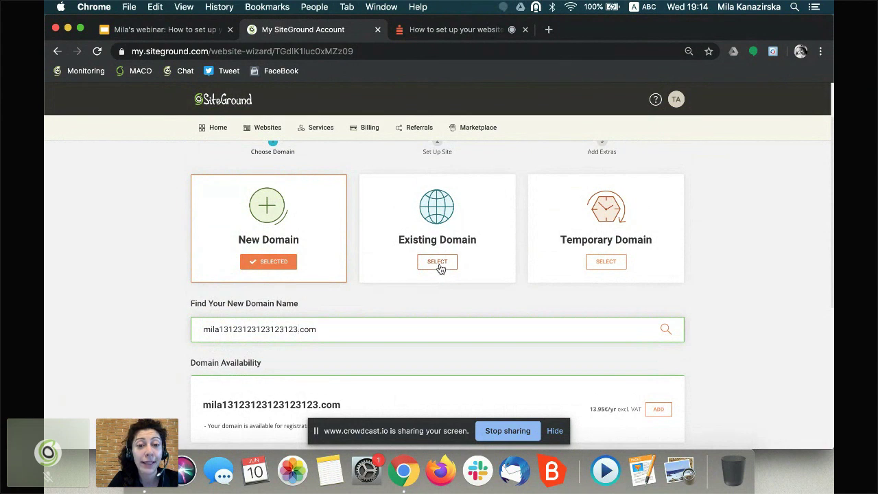
- Choose Existing Domain and submit mila.com, which is rejected as already hosted
{"action": "left_click", "coordinate": [439, 267]}
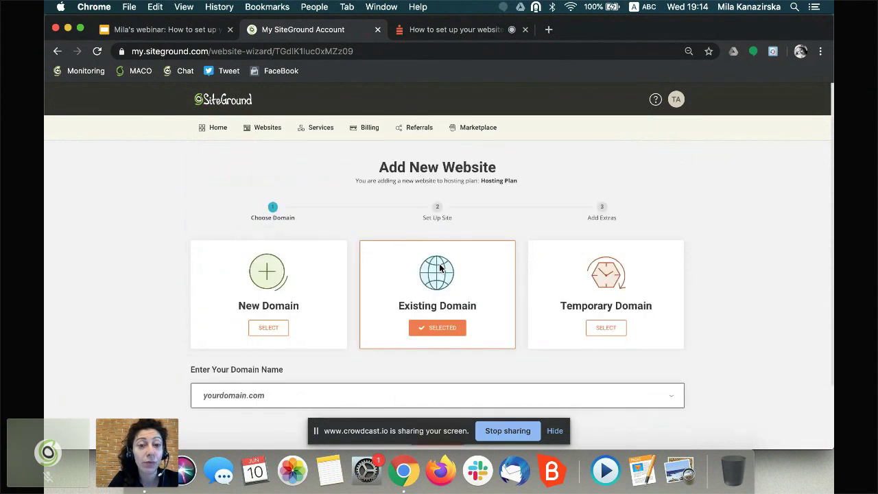
{"action": "scroll", "coordinate": [339, 353], "scroll_direction": "down", "scroll_amount": 2}
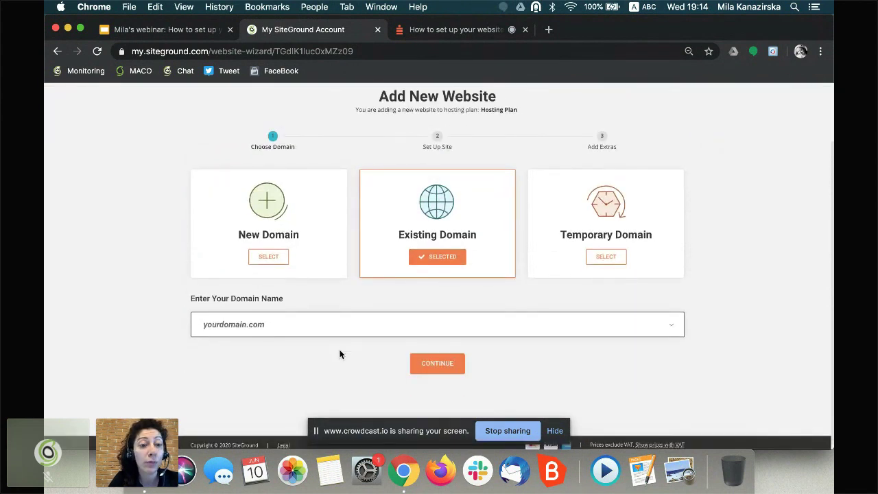
{"action": "left_click", "coordinate": [295, 330]}
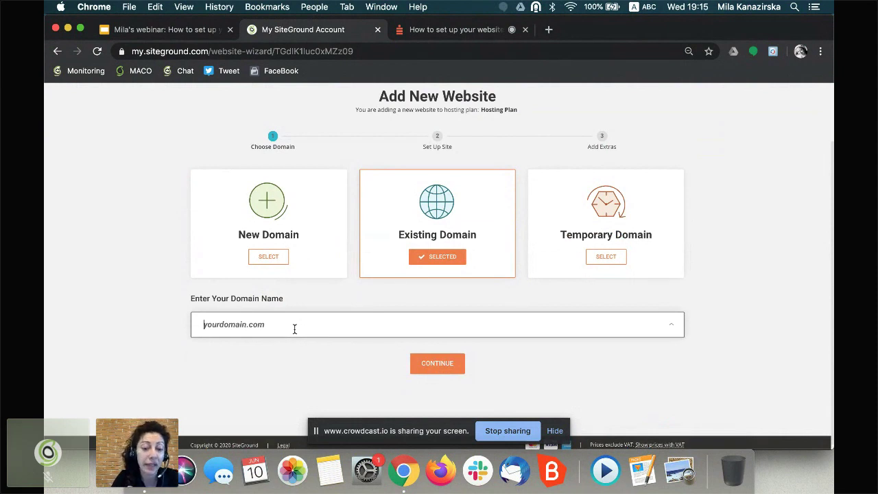
{"action": "type", "text": "mila.com"}
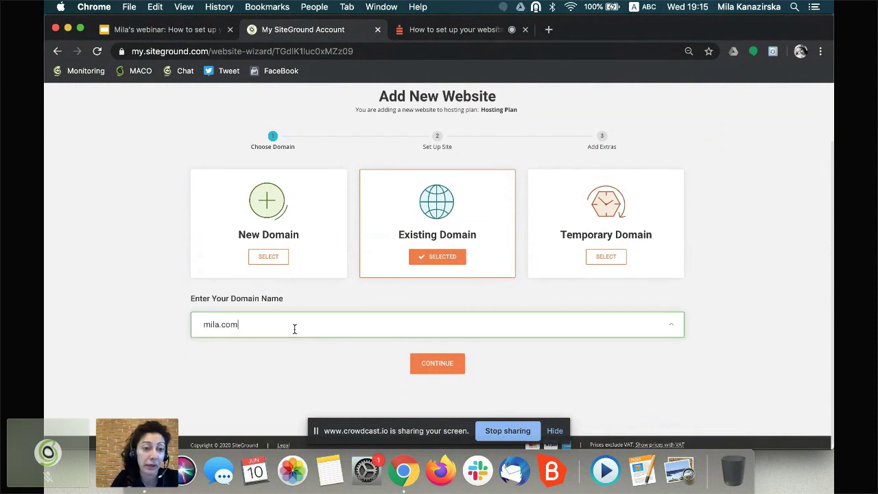
{"action": "left_click", "coordinate": [452, 362]}
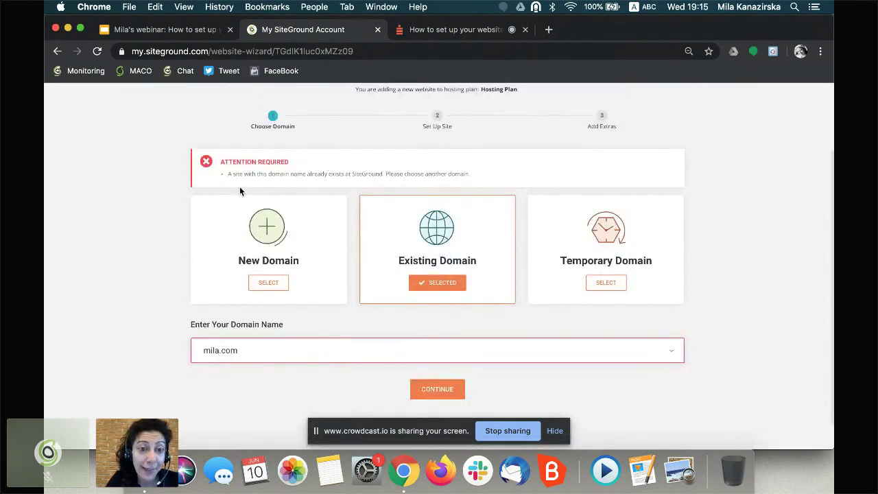
{"action": "triple_click", "coordinate": [239, 174]}
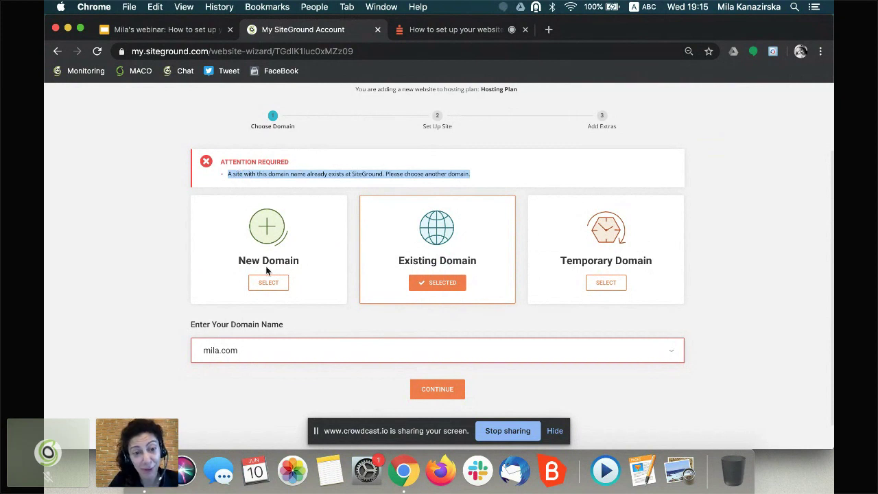
- Change the existing domain to mila1.com, getting the not-registered-in-account warning
{"action": "left_click", "coordinate": [220, 353]}
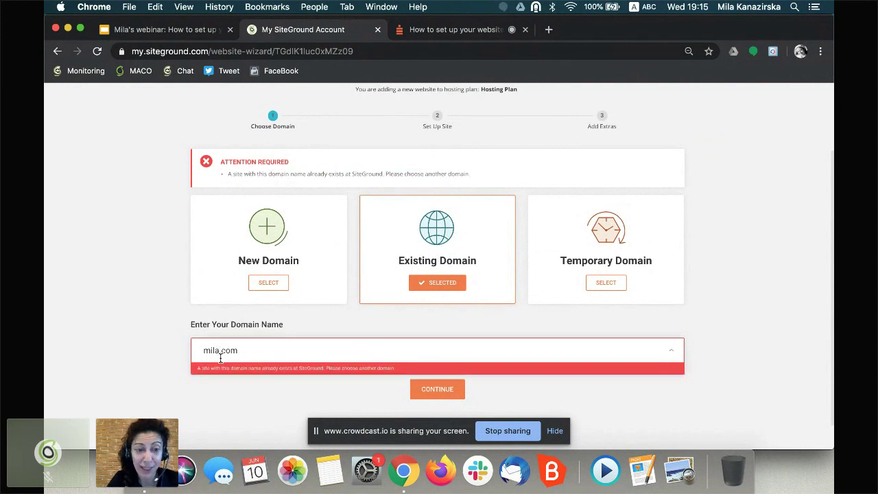
{"action": "type", "text": "1"}
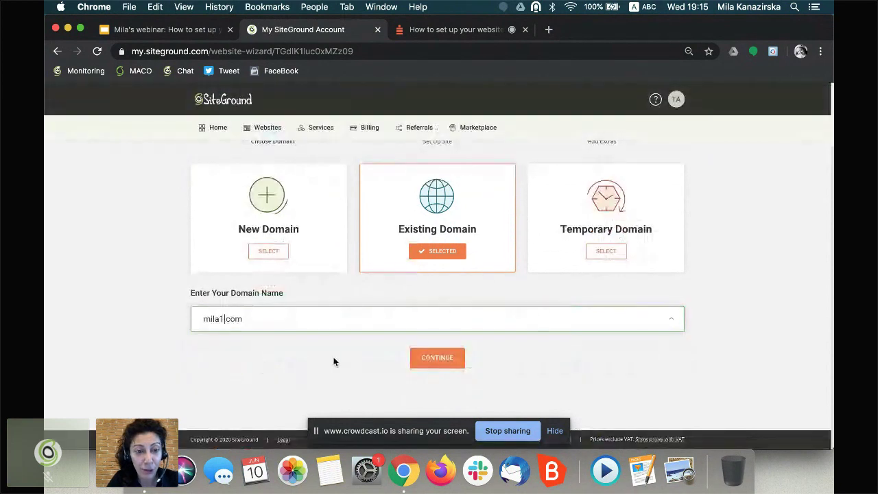
{"action": "left_click", "coordinate": [436, 359]}
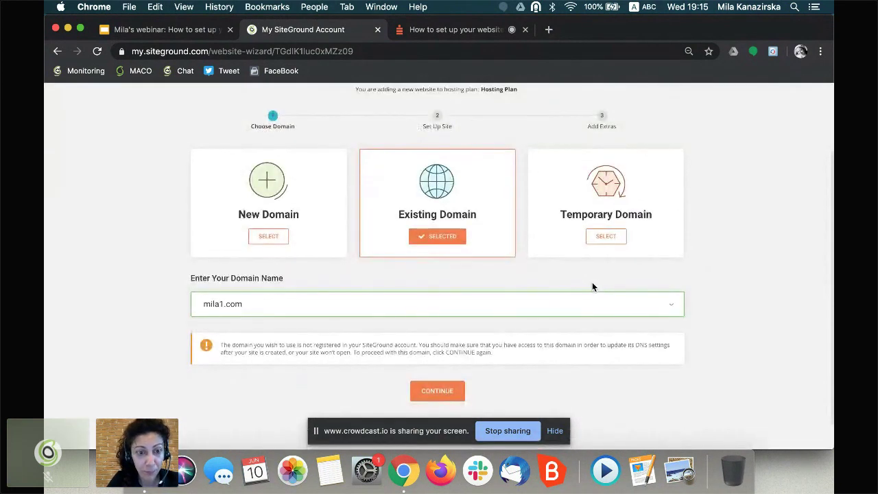
{"action": "left_click_drag", "start_coordinate": [220, 312], "coordinate": [404, 314]}
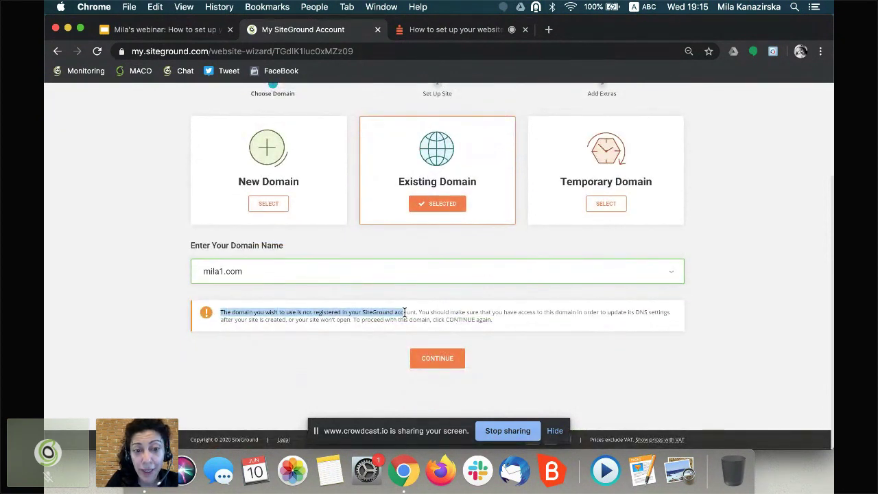
{"action": "left_click", "coordinate": [299, 320]}
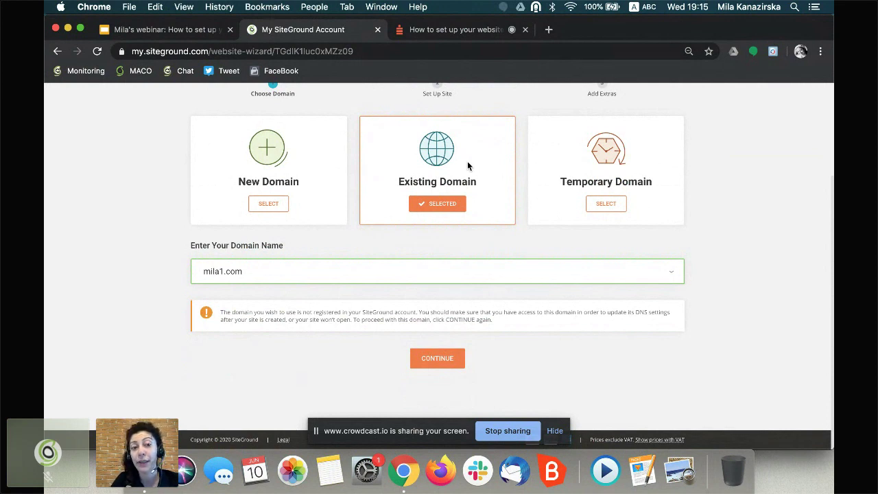
- Select the Temporary Domain testa8.sg-host.com and continue to site setup
{"action": "left_click", "coordinate": [610, 208]}
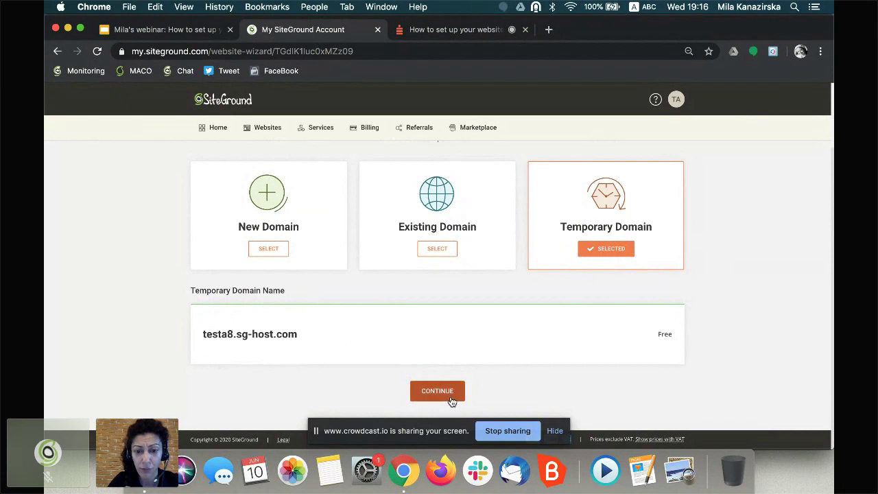
{"action": "left_click", "coordinate": [427, 391]}
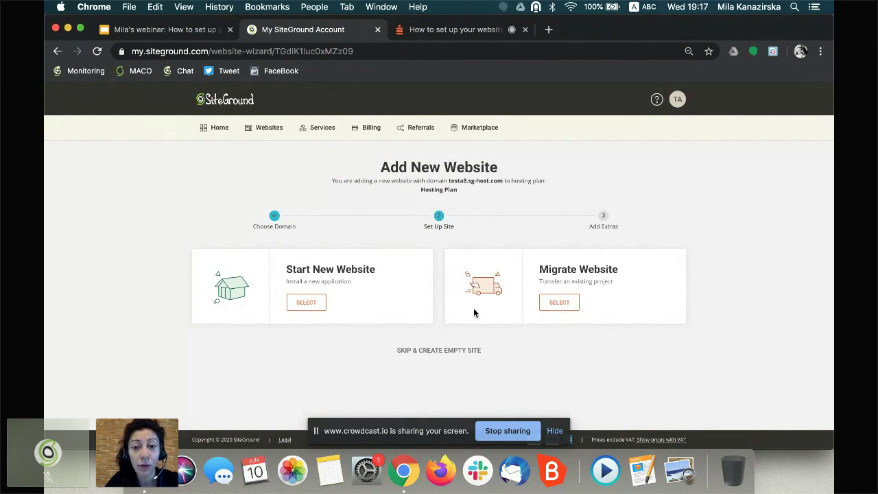
- Select Migrate Website to reveal the Automigration and Manual Transfer options
{"action": "left_click", "coordinate": [562, 307]}
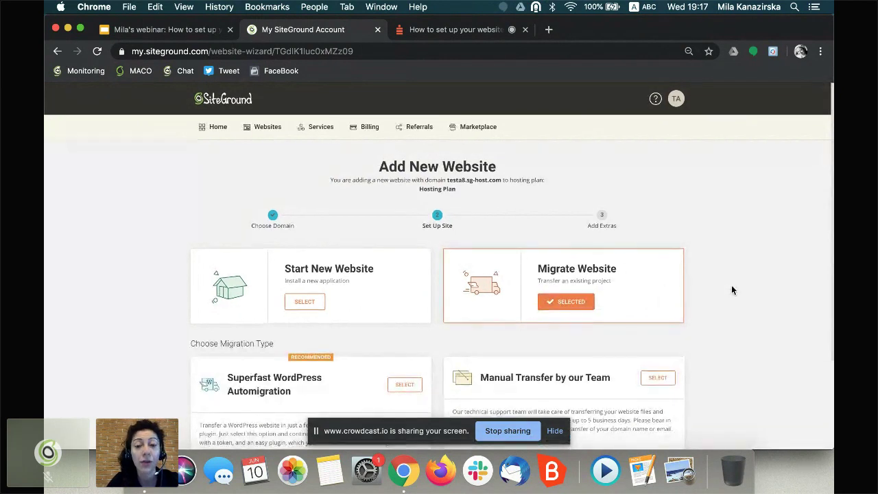
{"action": "scroll", "coordinate": [731, 290], "scroll_direction": "down", "scroll_amount": 2}
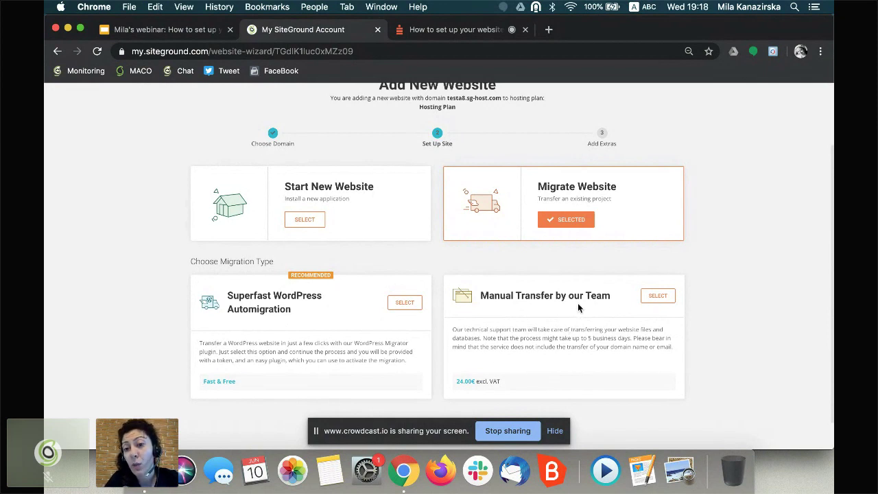
- Choose Manual Transfer by our Team (24.00€) and review the Provide Access to Website form
{"action": "left_click", "coordinate": [659, 296]}
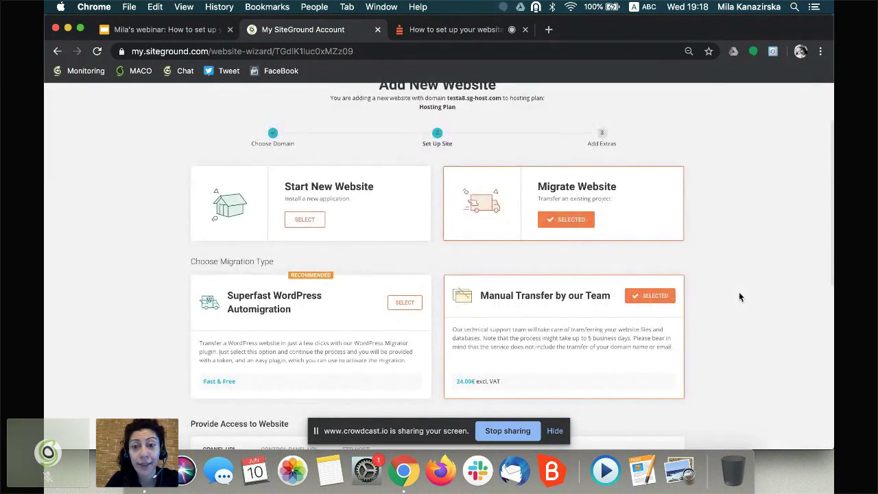
{"action": "scroll", "coordinate": [738, 297], "scroll_direction": "down", "scroll_amount": 3}
{"action": "scroll", "coordinate": [739, 296], "scroll_direction": "down", "scroll_amount": 5}
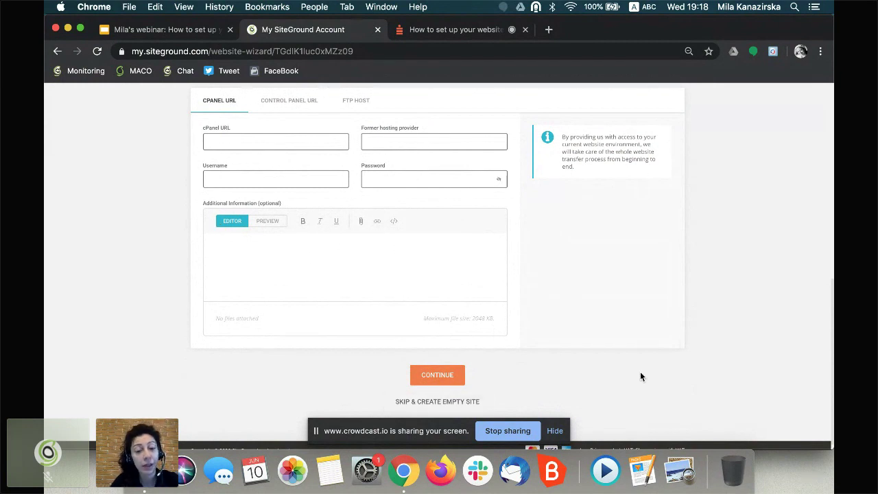
{"action": "scroll", "coordinate": [640, 374], "scroll_direction": "up", "scroll_amount": 10}
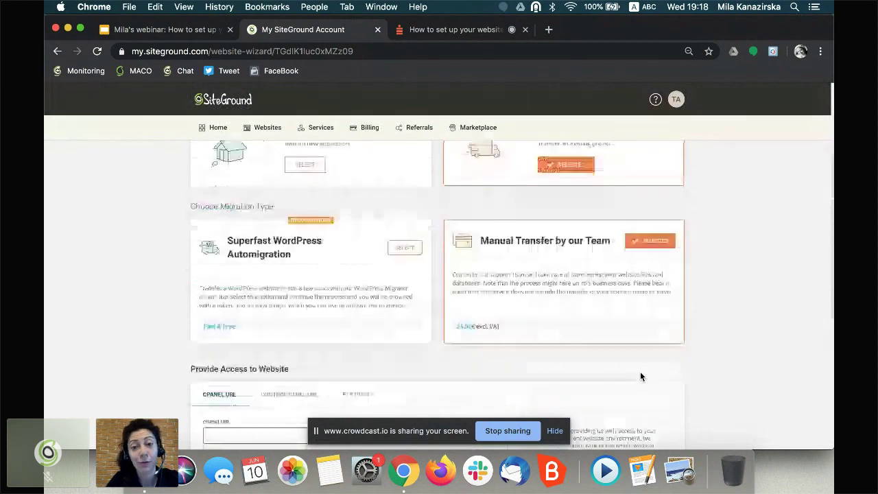
{"action": "scroll", "coordinate": [640, 373], "scroll_direction": "up", "scroll_amount": 2}
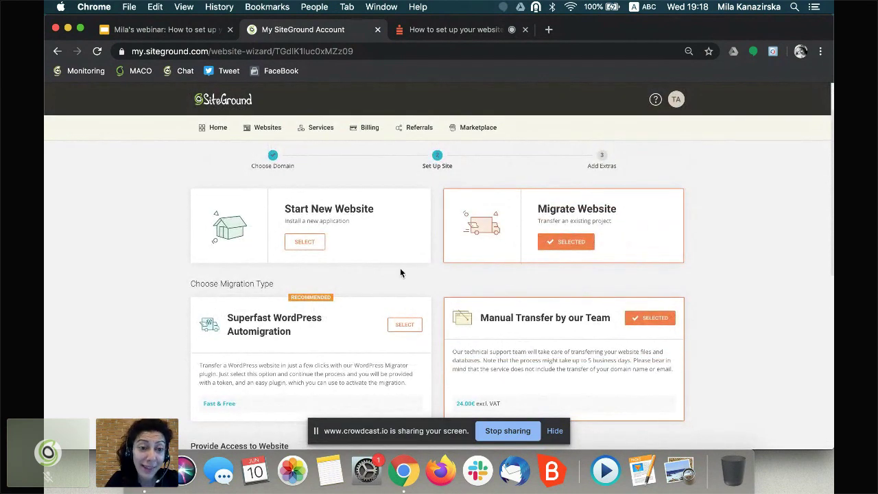
- Select Start New Website to show WordPress, WooCommerce, Weebly Sitebuilder and Other
{"action": "left_click", "coordinate": [299, 250]}
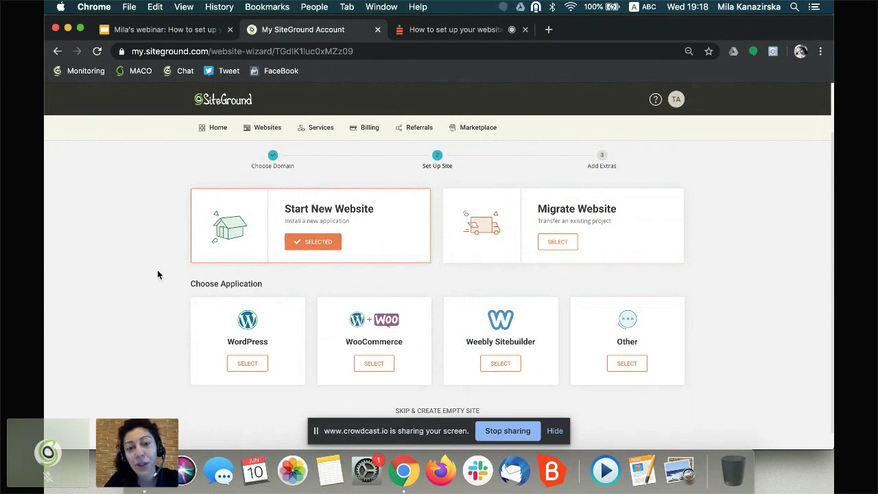
{"action": "scroll", "coordinate": [157, 275], "scroll_direction": "down", "scroll_amount": 1}
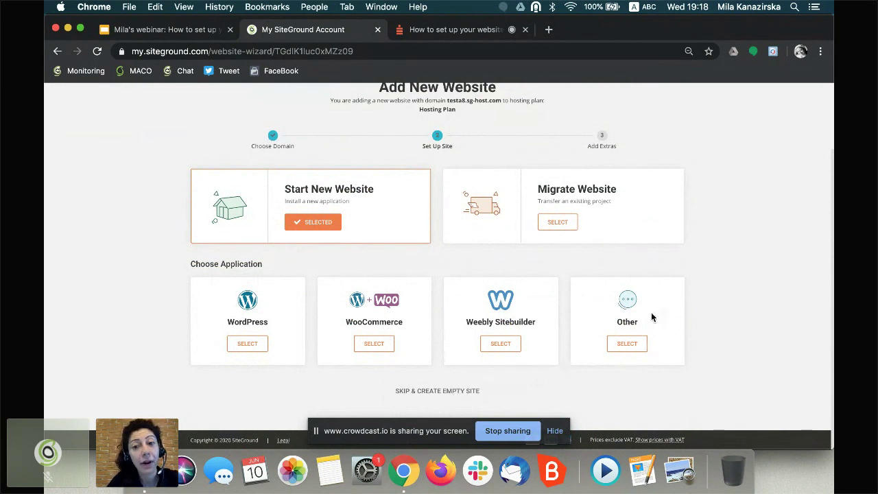
- Select Other, search the installations for joomla, then clear it leaving none chosen
{"action": "left_click", "coordinate": [627, 344]}
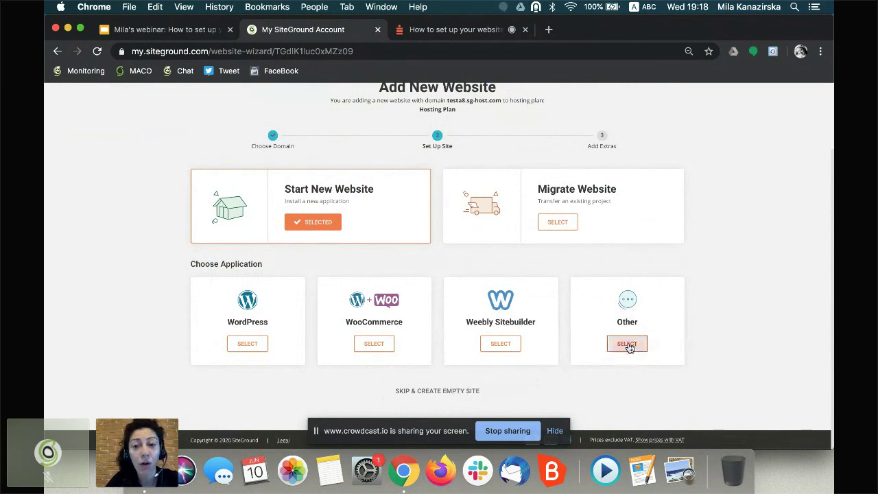
{"action": "left_click", "coordinate": [272, 370]}
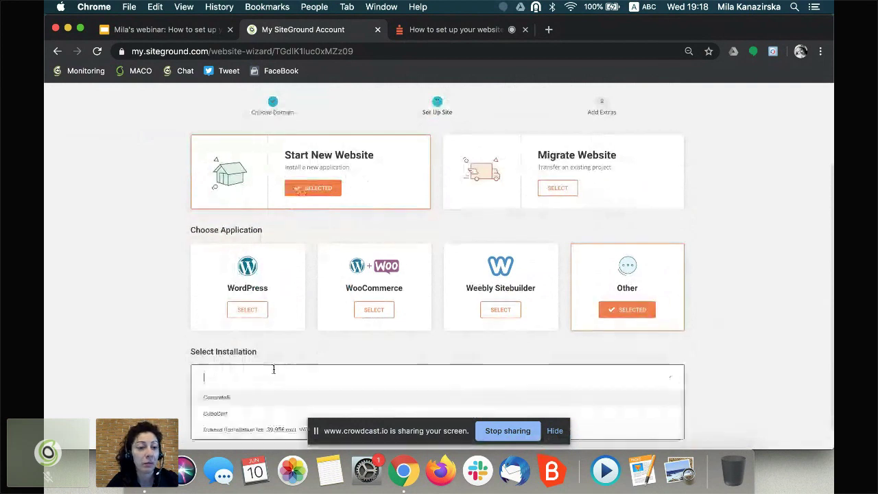
{"action": "type", "text": "joomla"}
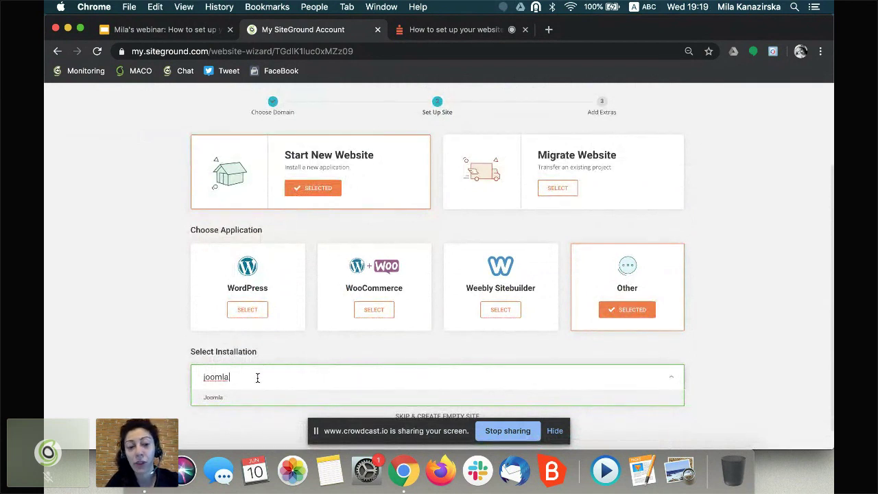
{"action": "left_click_drag", "start_coordinate": [255, 376], "coordinate": [192, 376]}
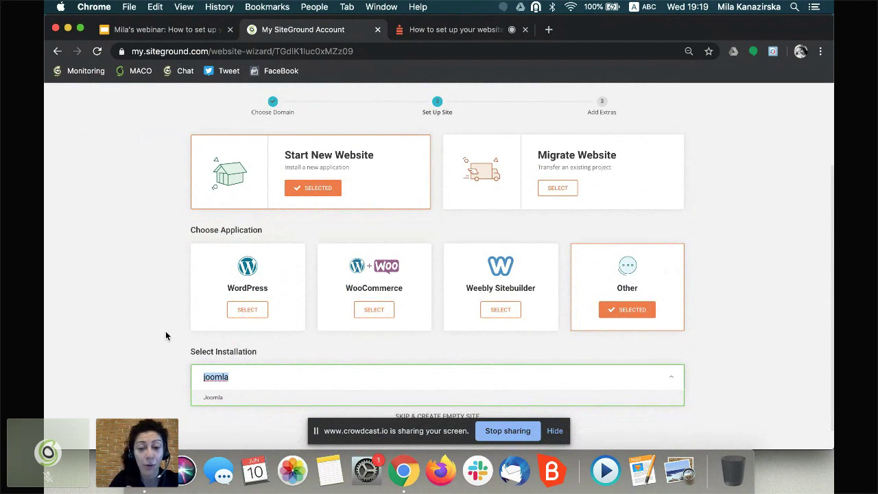
{"action": "key", "text": "BackSpace"}
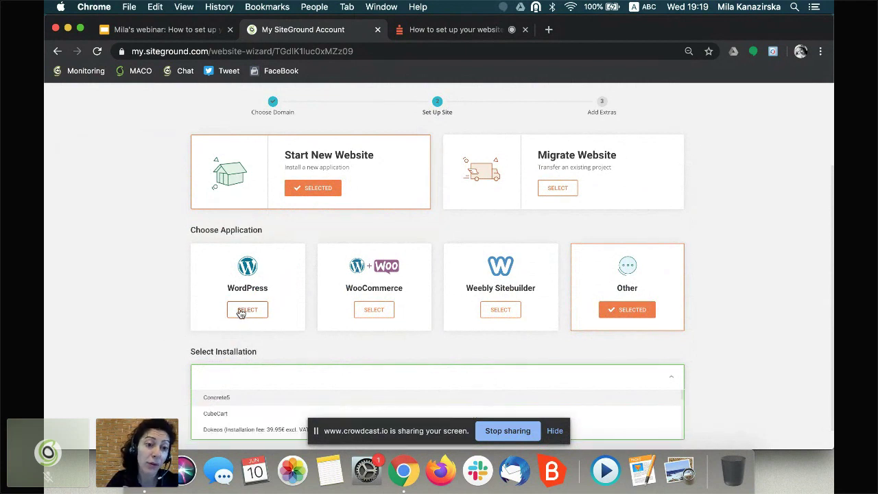
{"action": "left_click", "coordinate": [168, 324]}
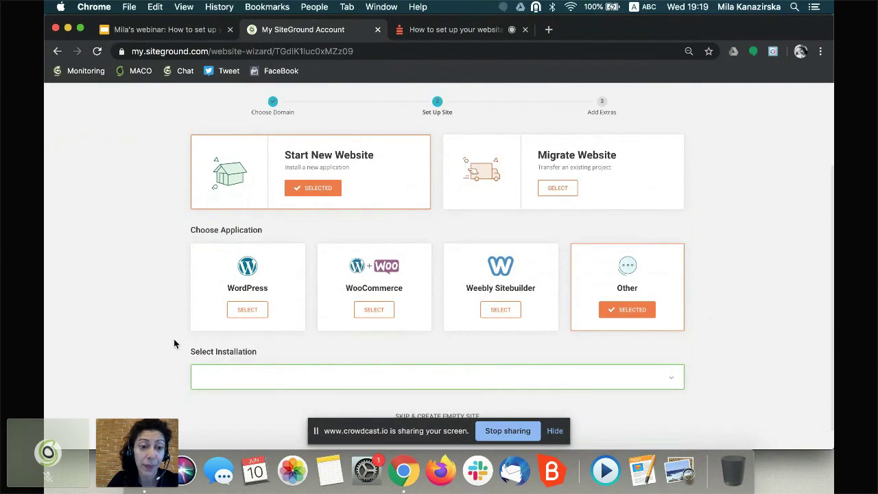
{"action": "scroll", "coordinate": [174, 339], "scroll_direction": "down", "scroll_amount": 1}
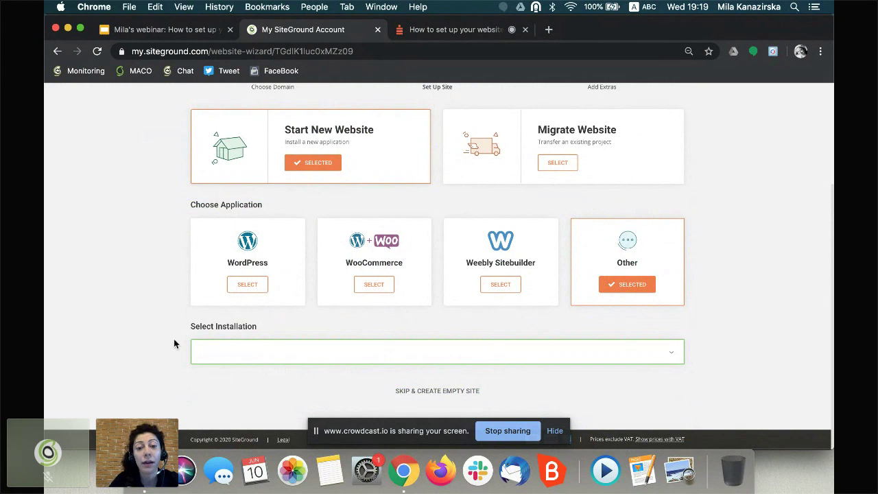
{"action": "left_click_drag", "start_coordinate": [376, 390], "coordinate": [498, 390]}
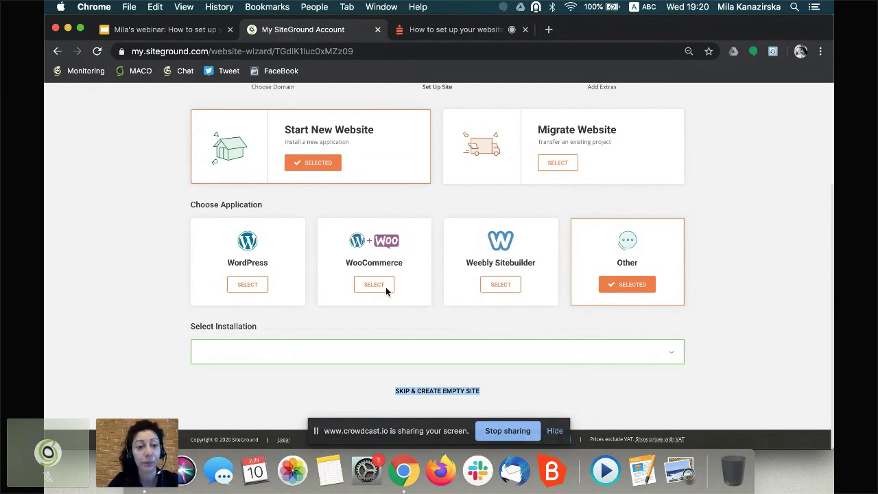
{"action": "left_click", "coordinate": [114, 248]}
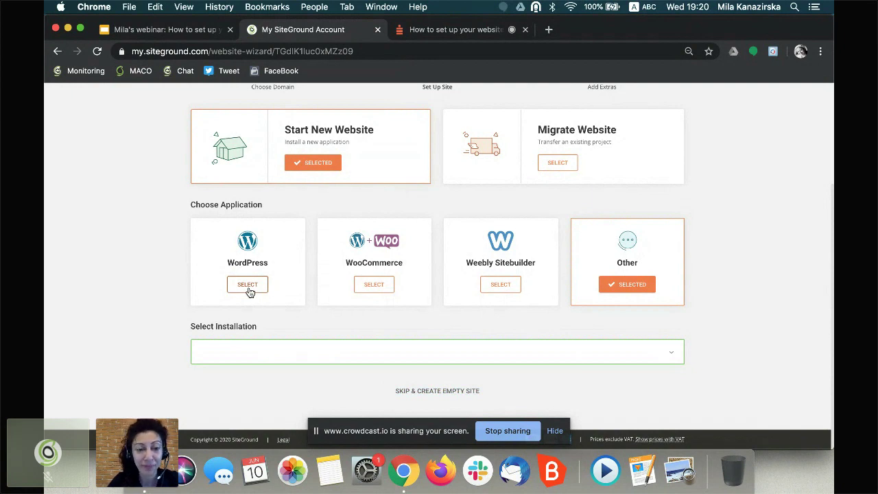
- Choose WordPress, enter the admin login e-mail, generate and copy a strong password, and continue
{"action": "left_click", "coordinate": [248, 285]}
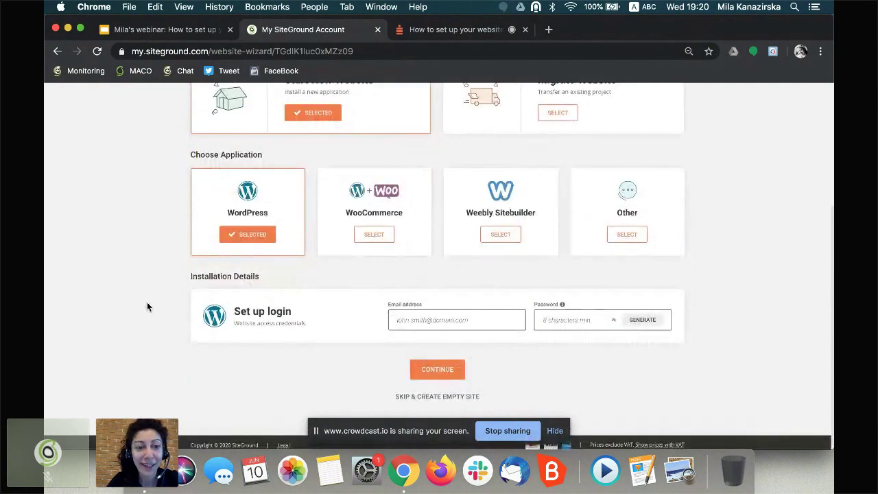
{"action": "left_click", "coordinate": [407, 322]}
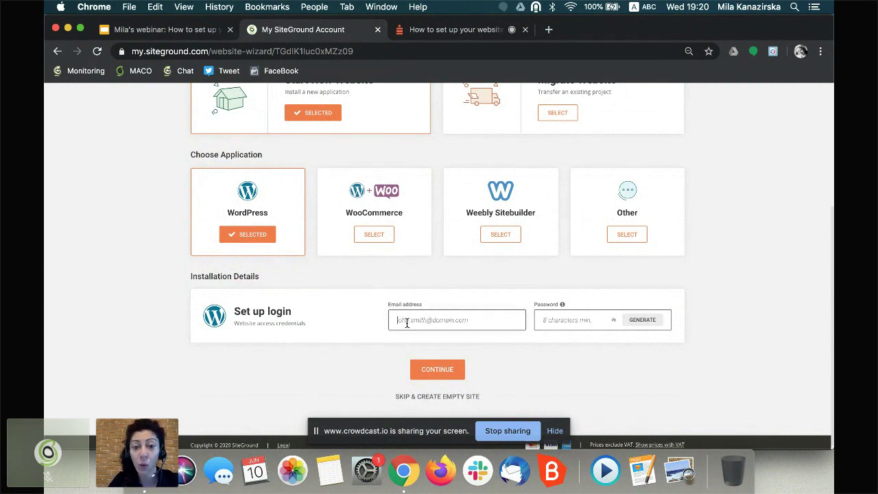
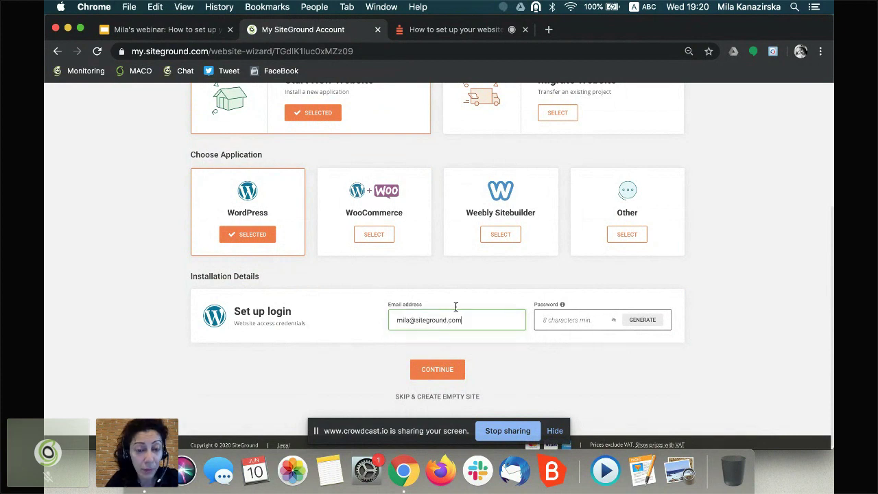
{"action": "left_click", "coordinate": [584, 322]}
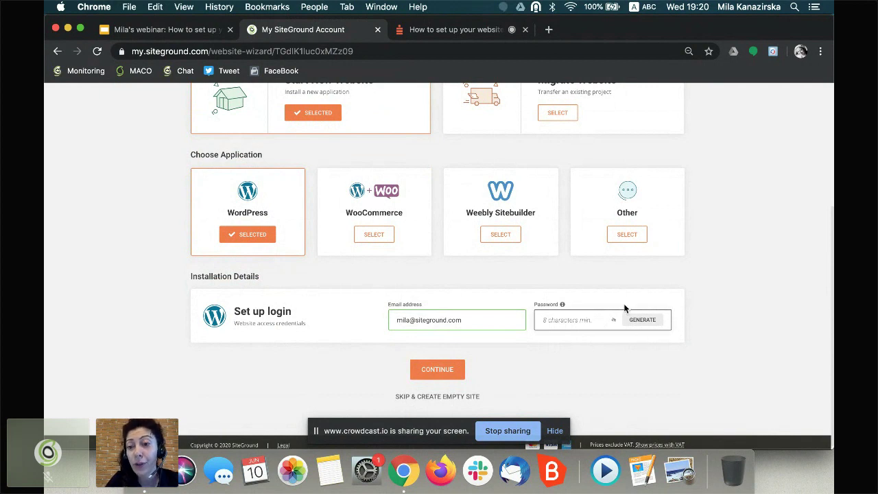
{"action": "left_click", "coordinate": [643, 321]}
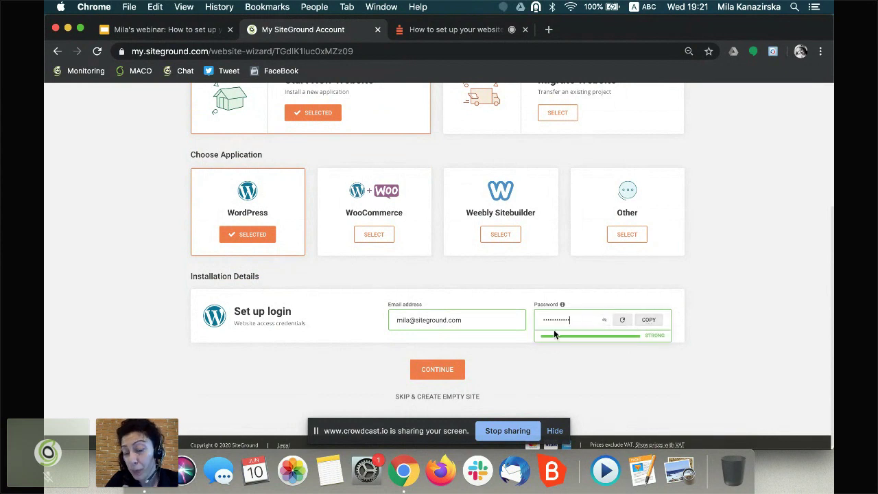
{"action": "left_click", "coordinate": [650, 321]}
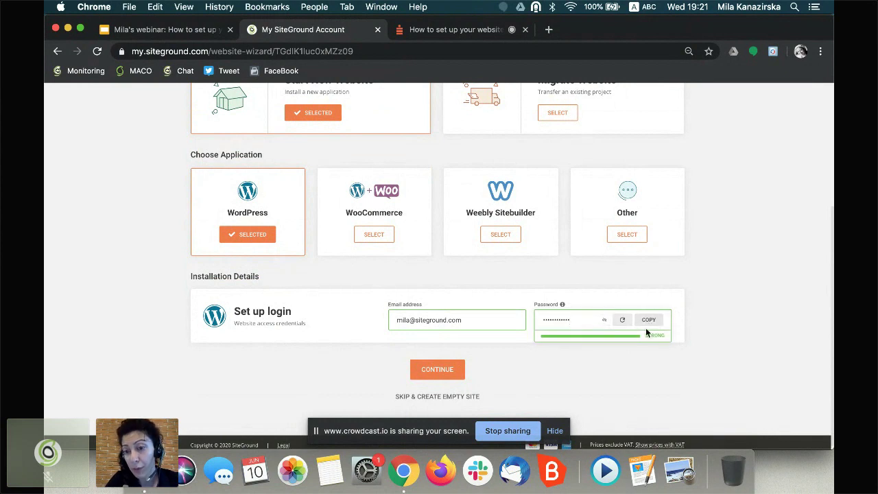
{"action": "left_click", "coordinate": [440, 371]}
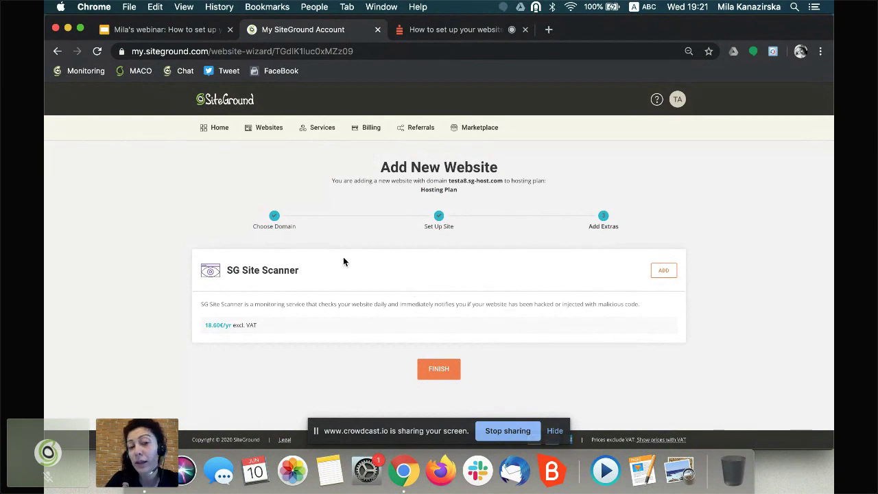
- Skip the SG Site Scanner add-on and finish creating testa8.sg-host.com
{"action": "left_click", "coordinate": [434, 374]}
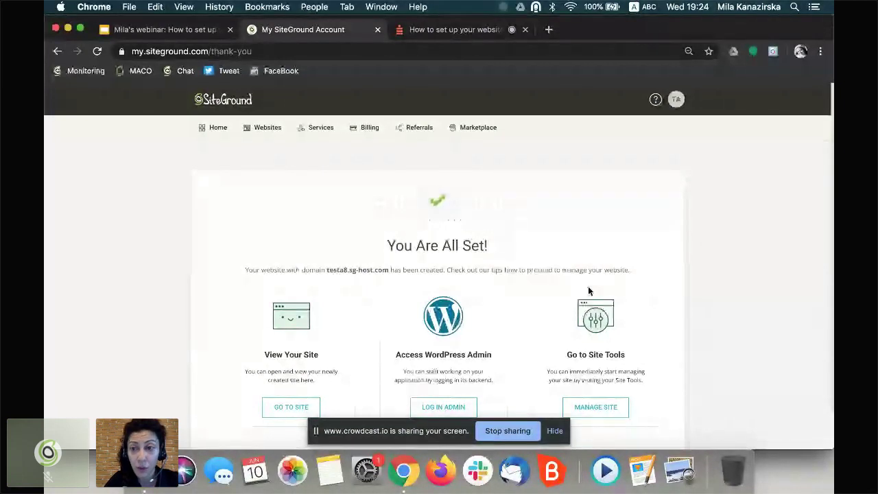
{"action": "scroll", "coordinate": [796, 255], "scroll_direction": "down", "scroll_amount": 2}
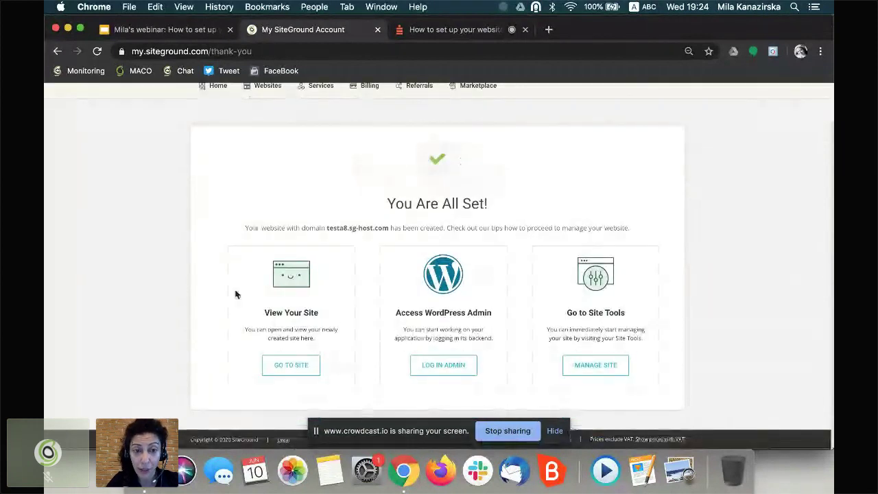
{"action": "left_click_drag", "start_coordinate": [242, 229], "coordinate": [564, 225]}
{"action": "left_click", "coordinate": [563, 225]}
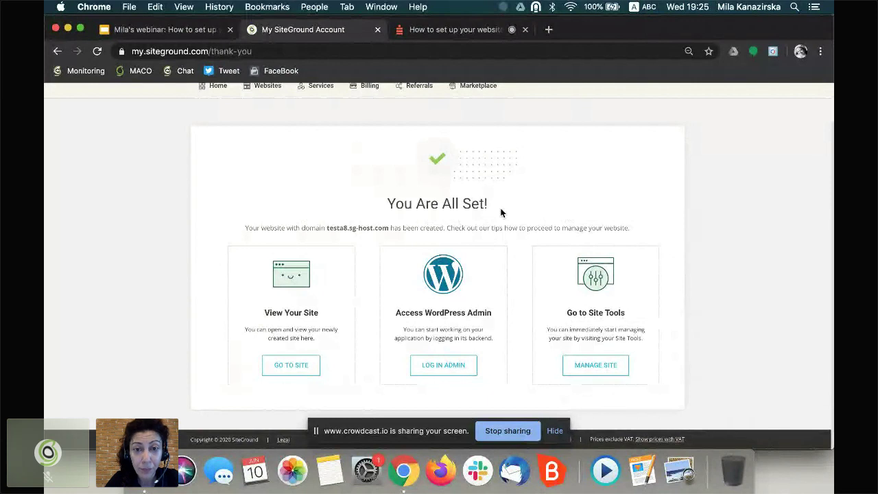
{"action": "scroll", "coordinate": [500, 212], "scroll_direction": "up", "scroll_amount": 1}
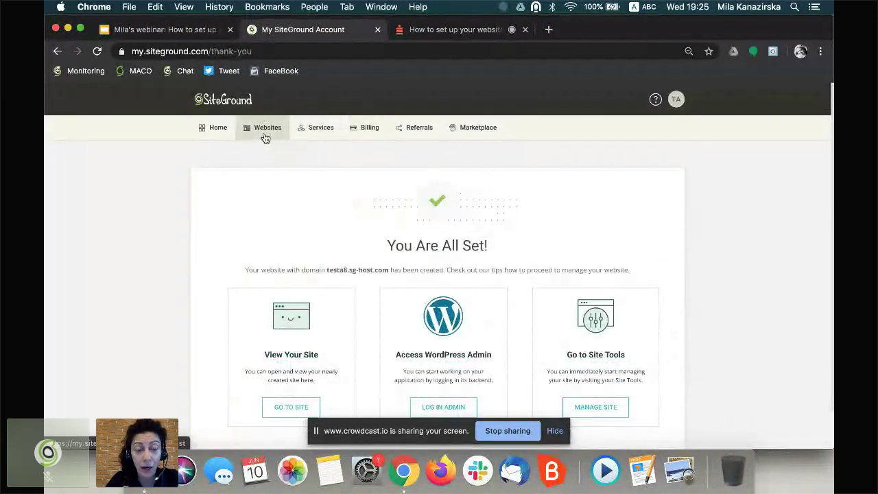
- In My Websites, select the testa8.sg-host.com name and bring up its WordPress Kit tools
{"action": "left_click", "coordinate": [265, 136]}
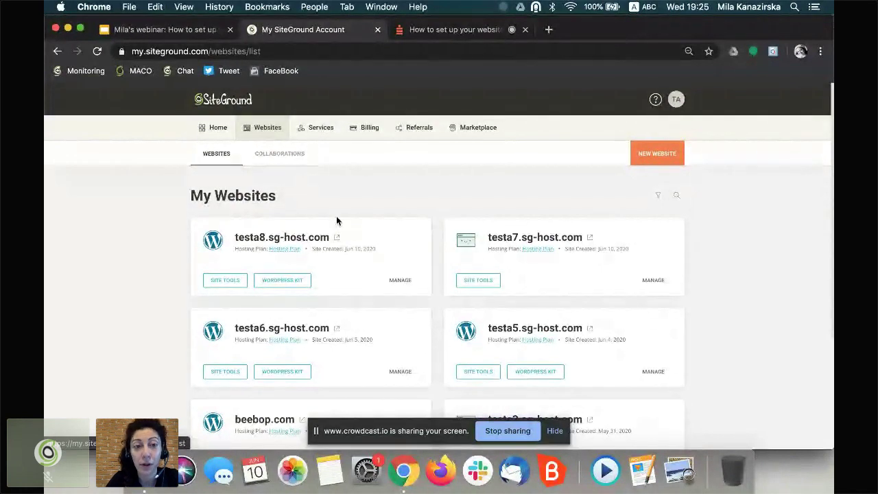
{"action": "scroll", "coordinate": [402, 255], "scroll_direction": "down", "scroll_amount": 3}
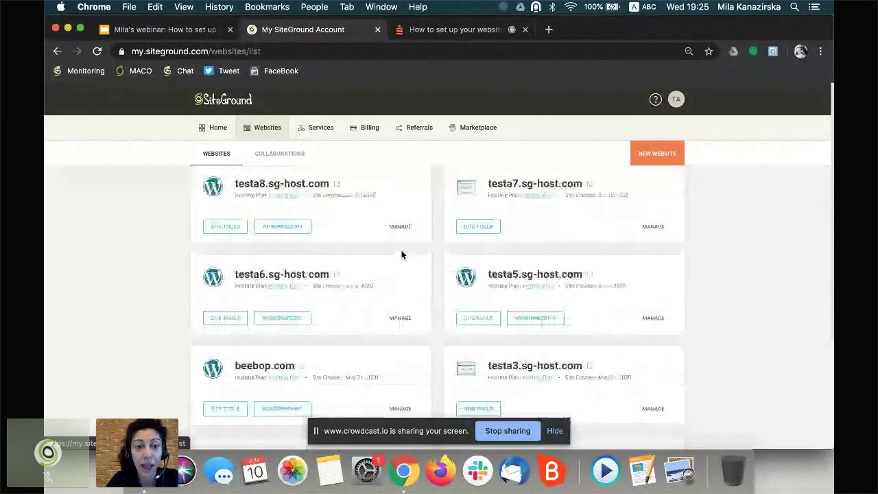
{"action": "scroll", "coordinate": [402, 254], "scroll_direction": "up", "scroll_amount": 3}
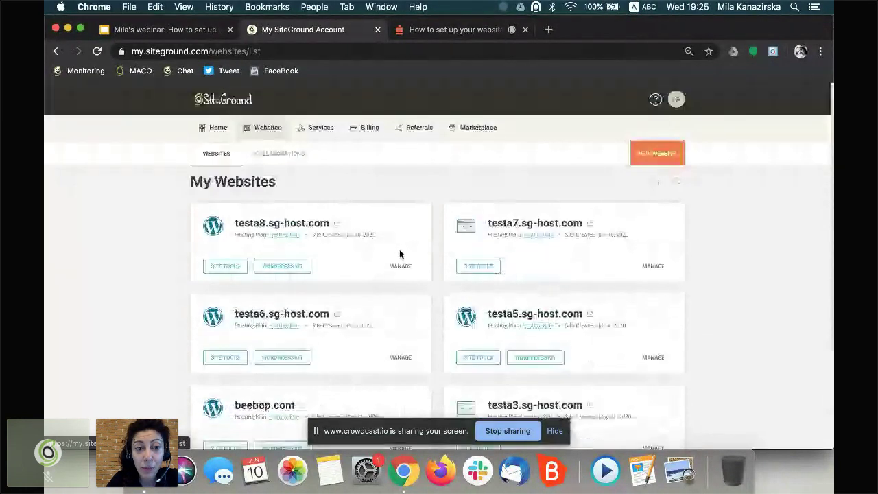
{"action": "left_click_drag", "start_coordinate": [330, 223], "coordinate": [231, 221]}
{"action": "triple_click", "coordinate": [233, 220]}
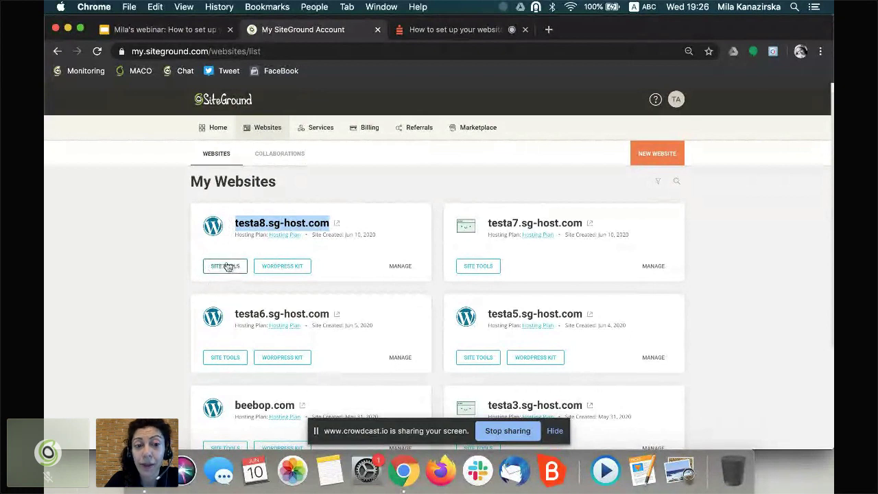
{"action": "left_click", "coordinate": [281, 270]}
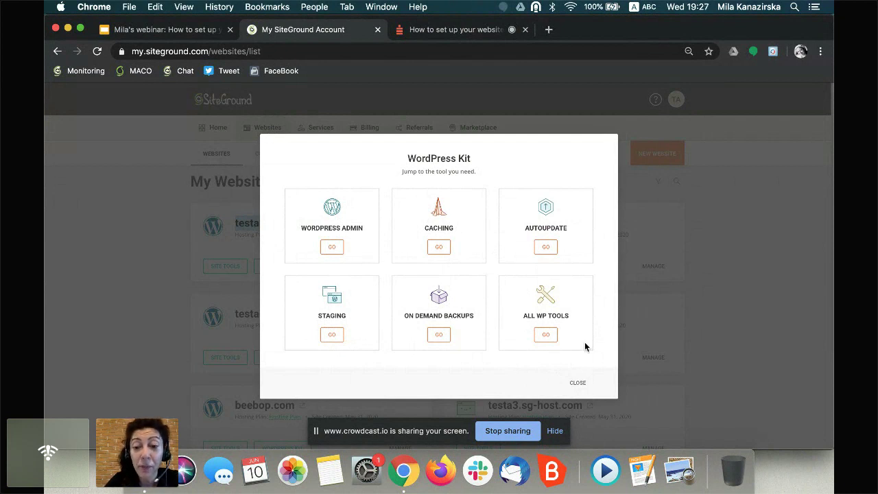
{"action": "left_click", "coordinate": [577, 383]}
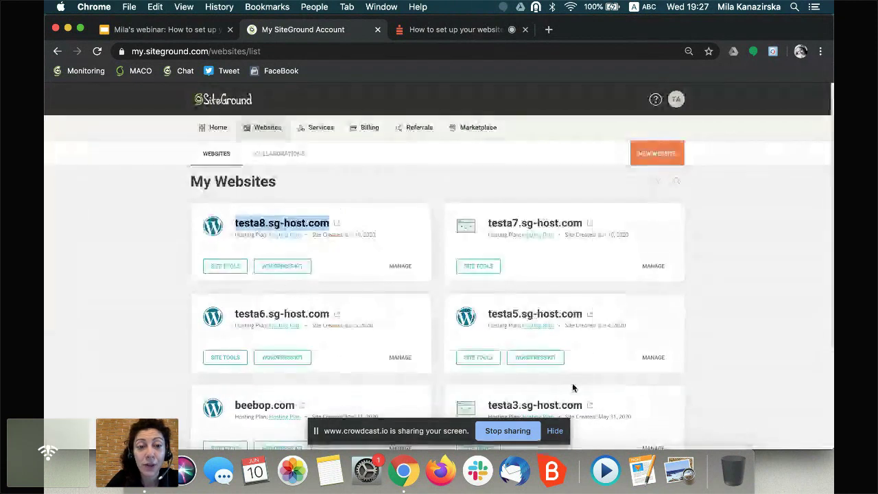
{"action": "left_click", "coordinate": [403, 177]}
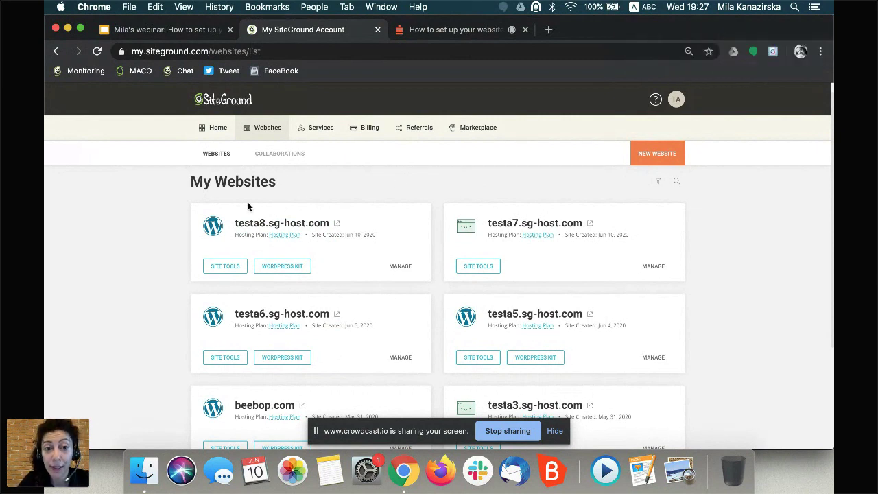
- Manage the testa8.sg-host.com card to open its Website Details page
{"action": "left_click", "coordinate": [397, 267]}
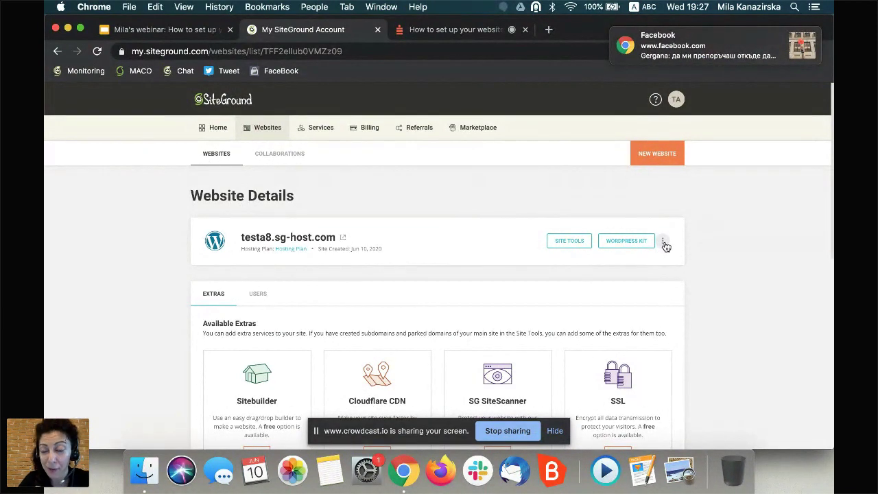
{"action": "left_click", "coordinate": [663, 245]}
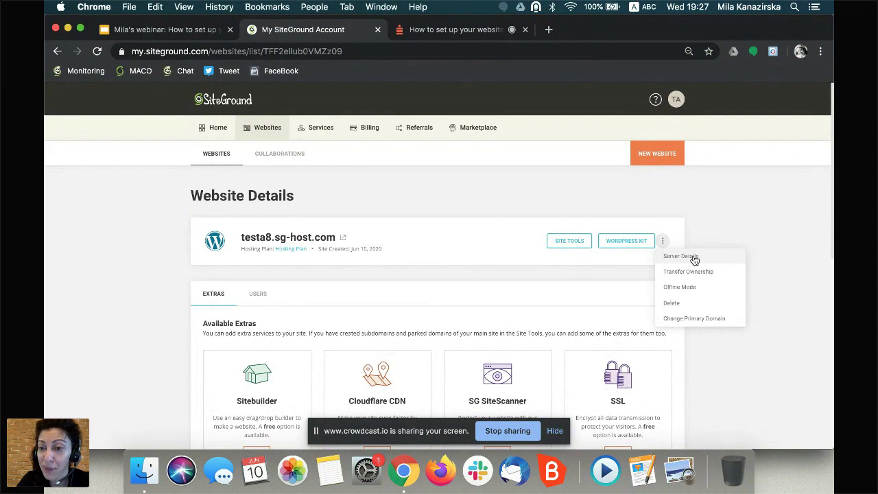
{"action": "left_click", "coordinate": [679, 260]}
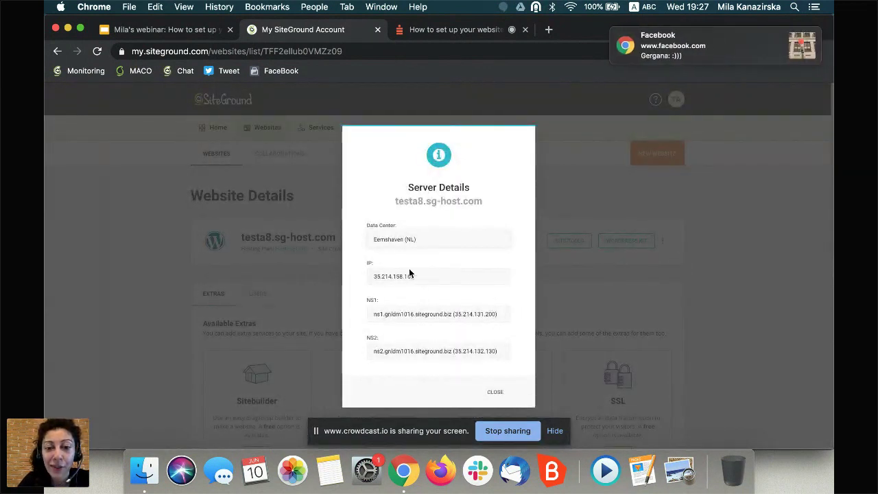
{"action": "left_click_drag", "start_coordinate": [366, 302], "coordinate": [453, 313]}
{"action": "left_click", "coordinate": [366, 341]}
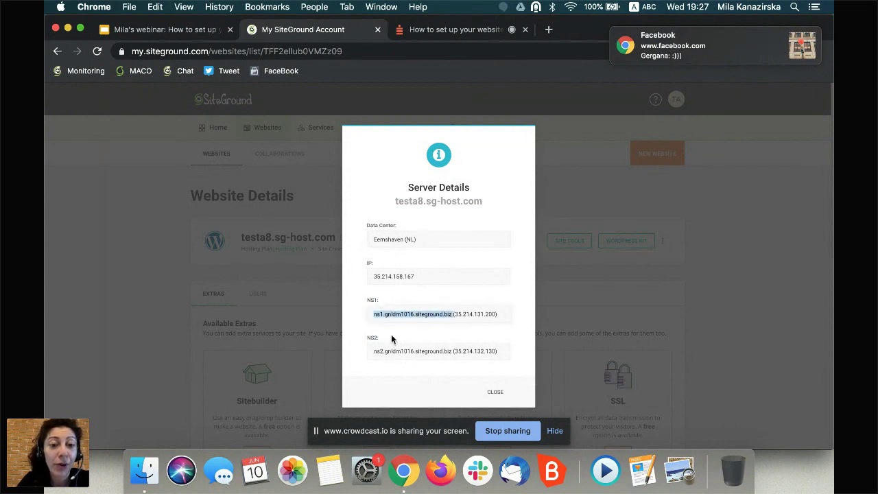
{"action": "left_click_drag", "start_coordinate": [373, 350], "coordinate": [433, 351]}
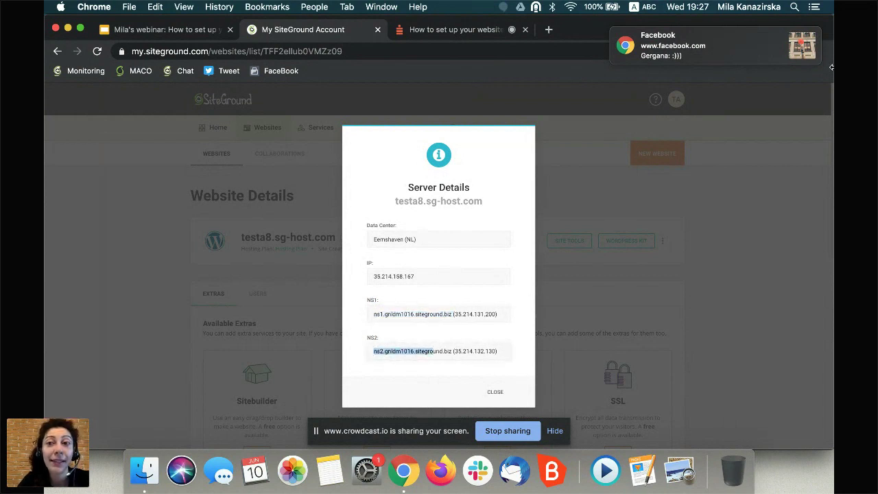
{"action": "left_click", "coordinate": [798, 36]}
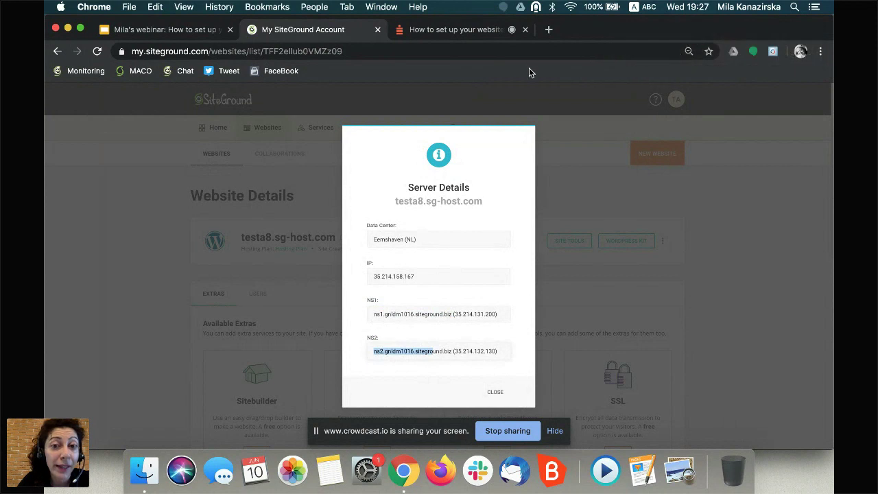
{"action": "left_click", "coordinate": [494, 394]}
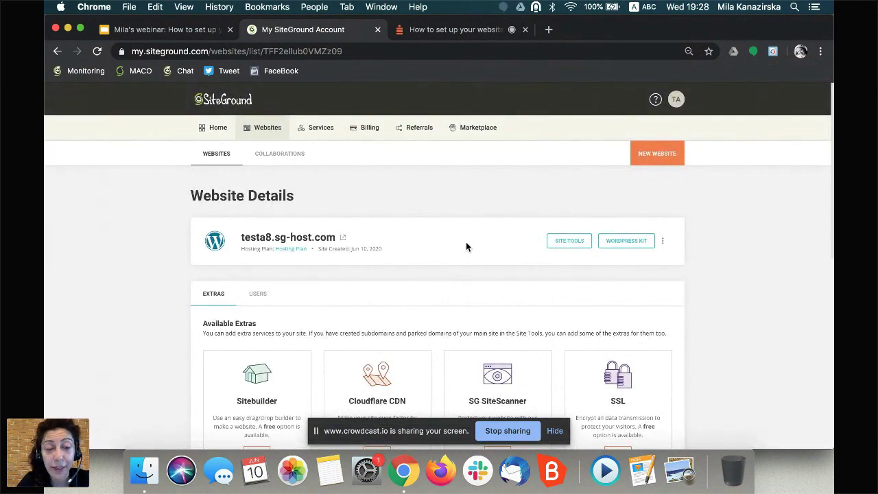
{"action": "left_click", "coordinate": [568, 240]}
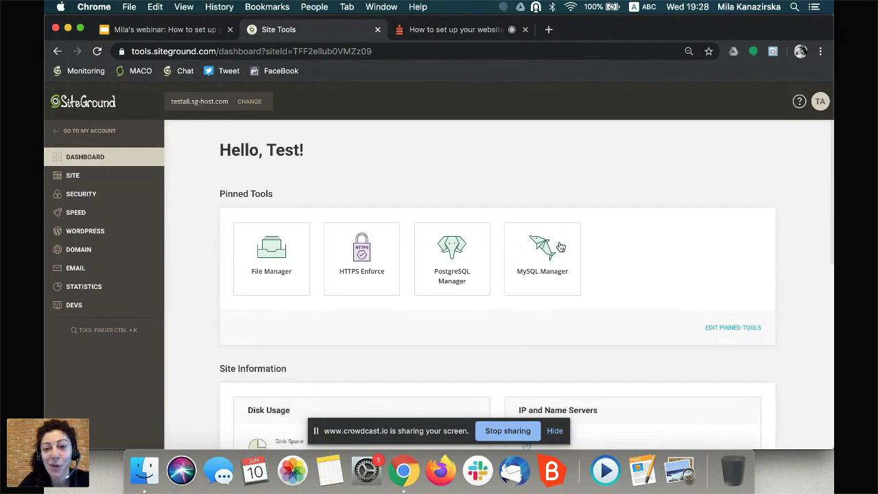
- Scroll the testa8.sg-host.com dashboard to its Site Information (99 MB disk, 4738 inodes)
{"action": "scroll", "coordinate": [647, 272], "scroll_direction": "down", "scroll_amount": 2}
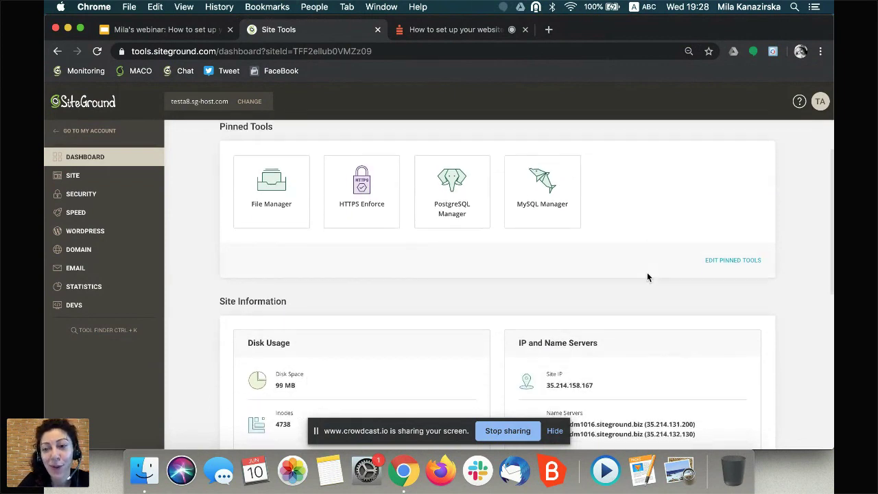
- Edit pinned tools, pinning App Manager and Protected URLs to the dashboard
{"action": "left_click", "coordinate": [718, 264]}
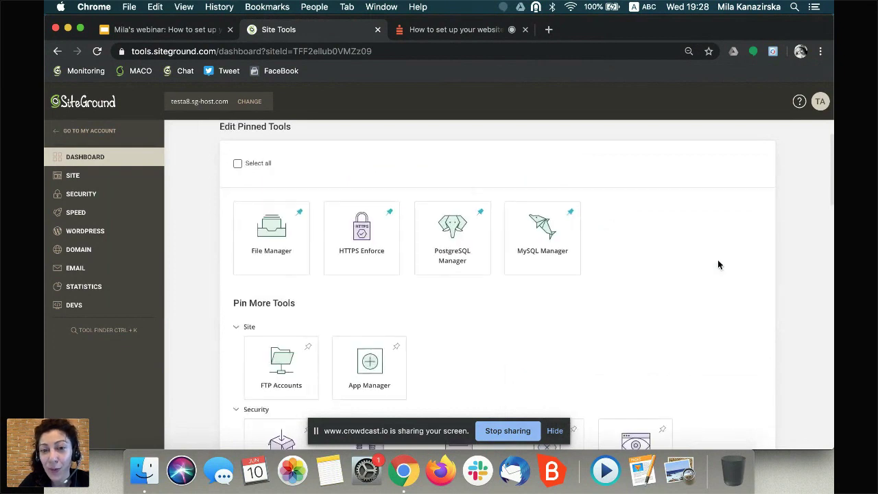
{"action": "left_click", "coordinate": [395, 347]}
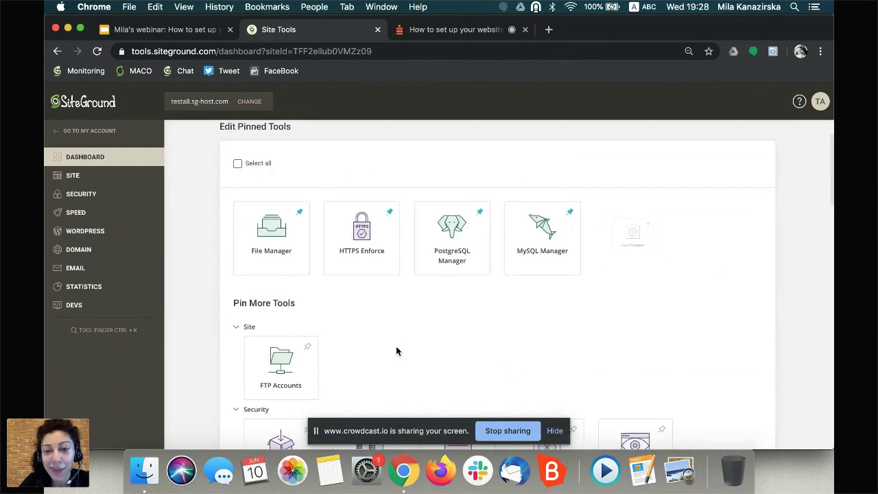
{"action": "scroll", "coordinate": [411, 346], "scroll_direction": "down", "scroll_amount": 3}
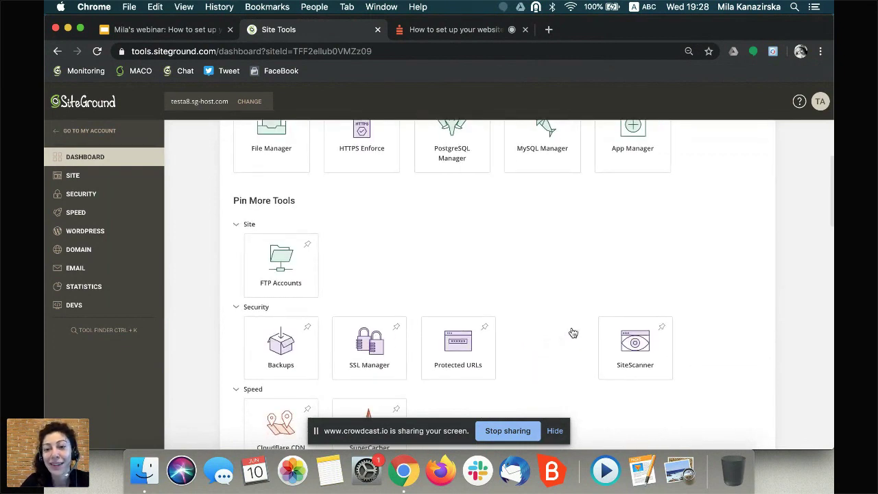
{"action": "left_click", "coordinate": [485, 328]}
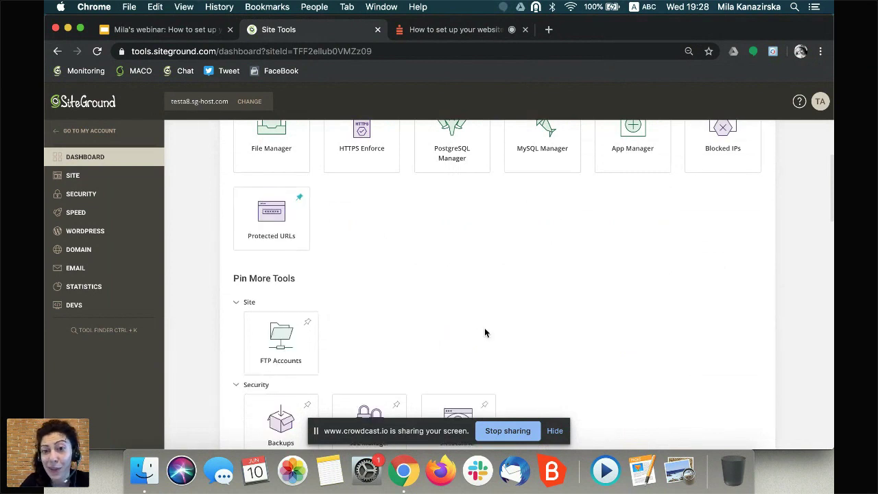
{"action": "scroll", "coordinate": [484, 333], "scroll_direction": "up", "scroll_amount": 5}
- Unpin HTTPS Enforce and MySQL Manager, save the pinned tools, and show quick help
{"action": "left_click", "coordinate": [390, 274]}
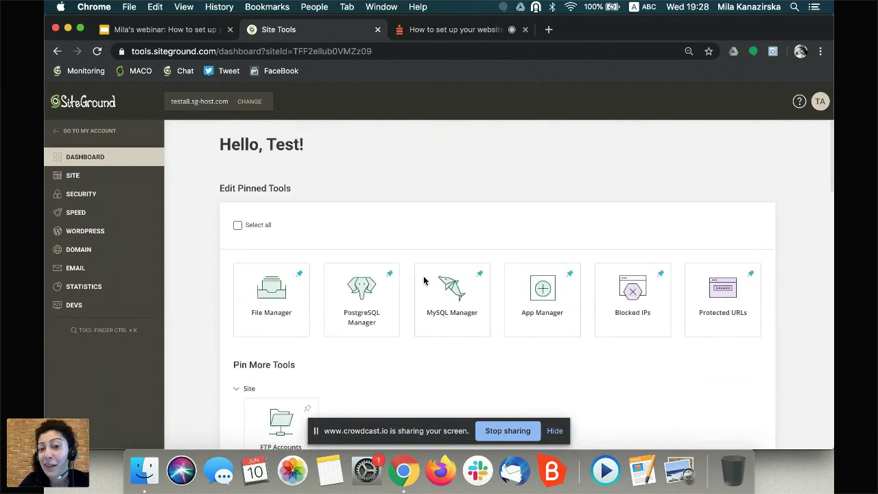
{"action": "left_click", "coordinate": [480, 275]}
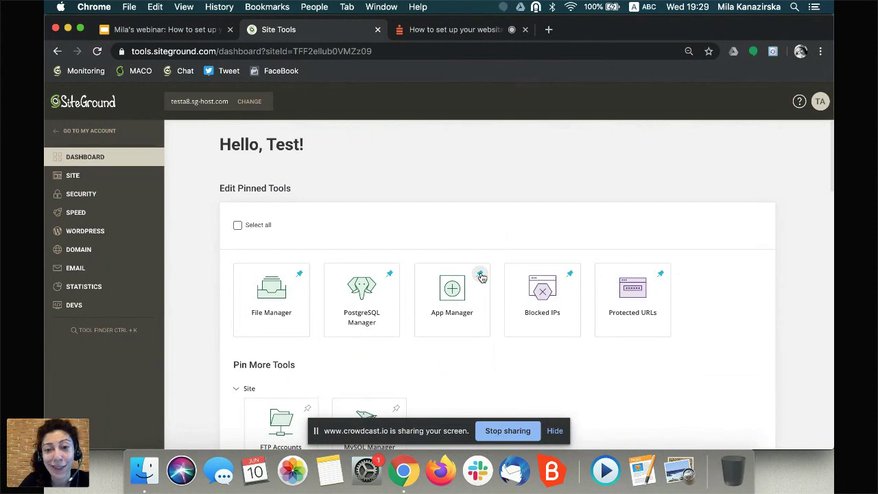
{"action": "scroll", "coordinate": [480, 276], "scroll_direction": "down", "scroll_amount": 10}
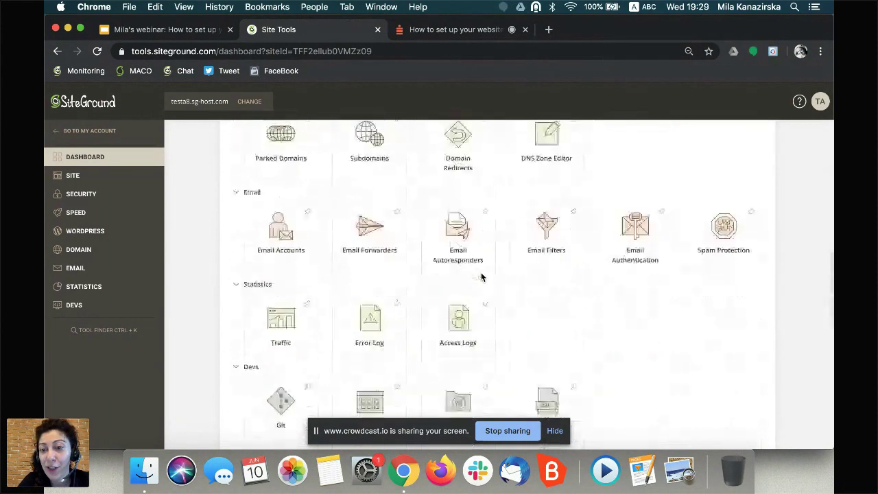
{"action": "scroll", "coordinate": [481, 276], "scroll_direction": "down", "scroll_amount": 3}
{"action": "left_click", "coordinate": [755, 285]}
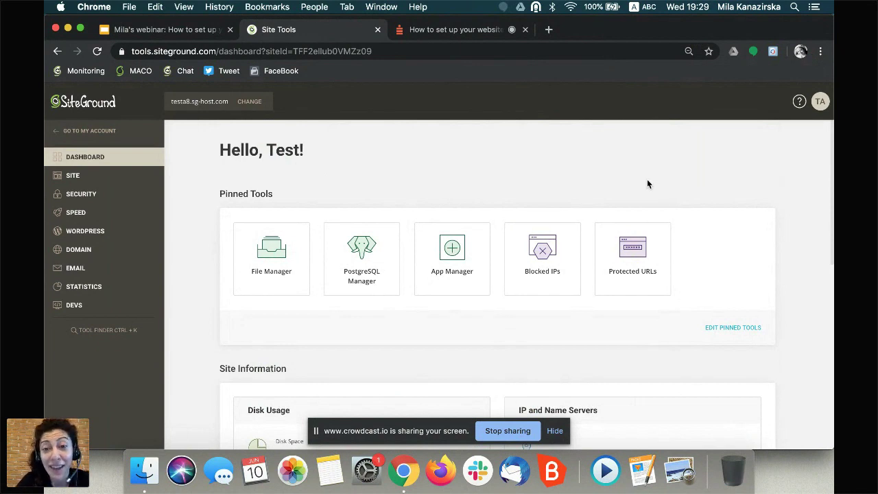
{"action": "left_click", "coordinate": [798, 103]}
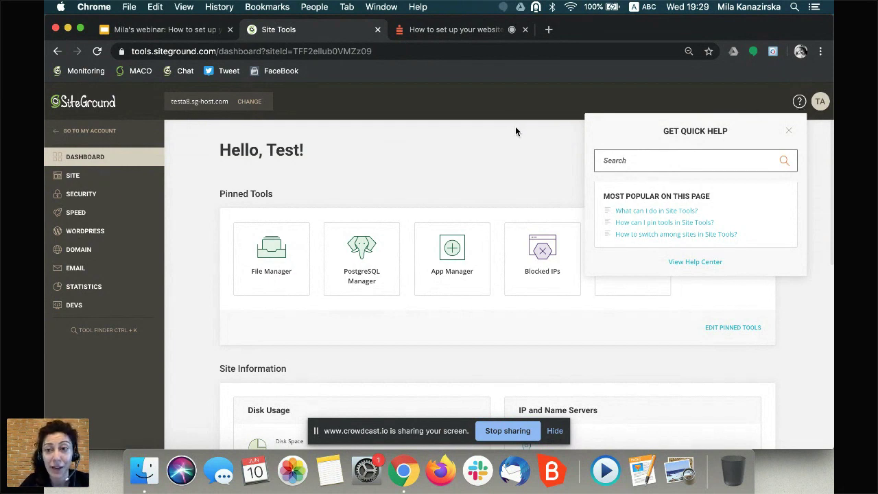
- Go to My Account from the Site Tools sidebar to reach the Client Area home
{"action": "left_click", "coordinate": [96, 134]}
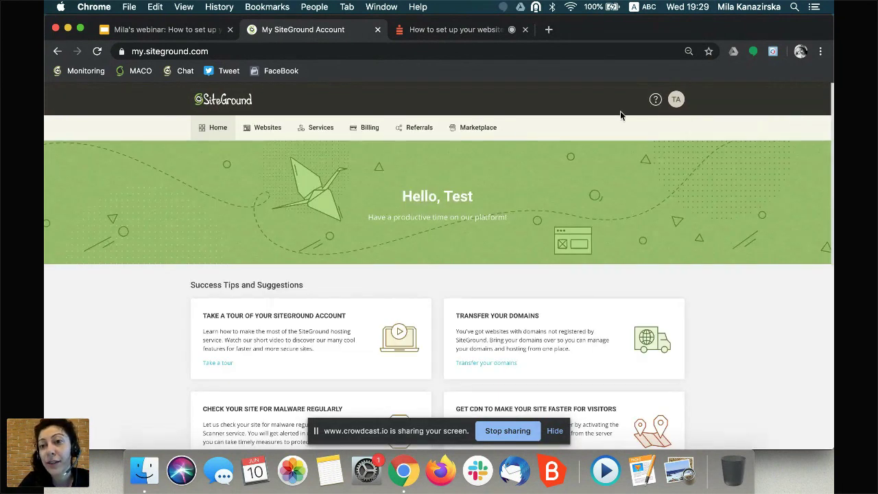
- From Websites, open Site Tools for testa8.sg-host.com and expand the SITE sidebar section
{"action": "left_click", "coordinate": [267, 129]}
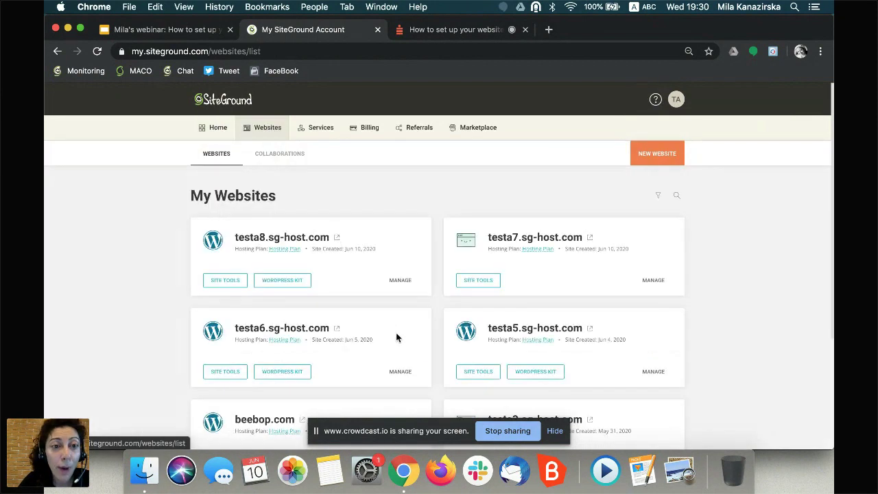
{"action": "left_click", "coordinate": [224, 279]}
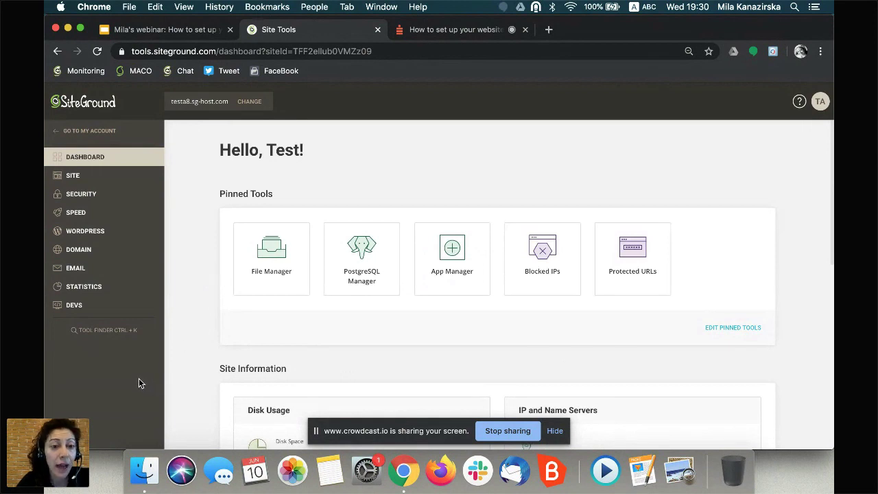
{"action": "left_click", "coordinate": [110, 180]}
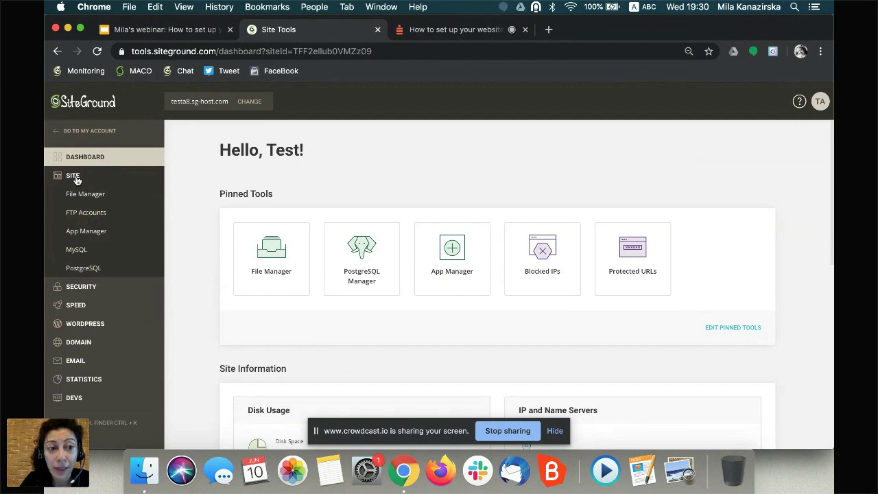
- In App Manager, choose WordPress as the application to install
{"action": "left_click", "coordinate": [85, 232]}
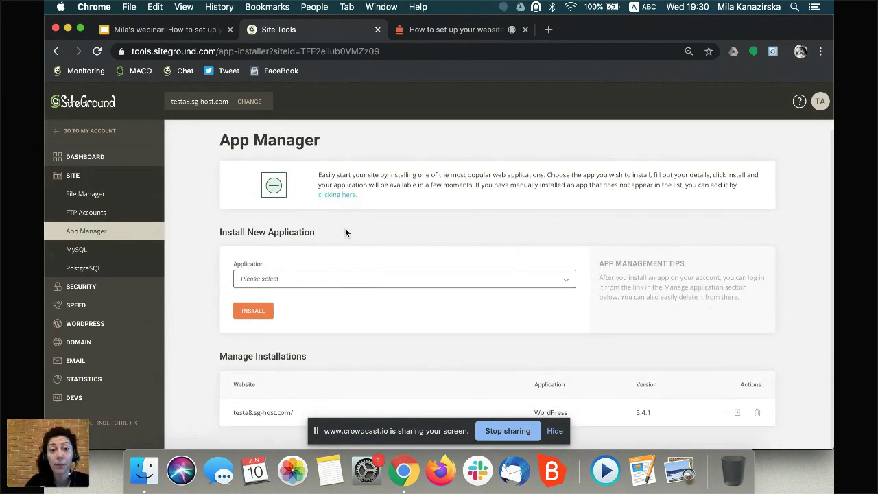
{"action": "left_click", "coordinate": [334, 283]}
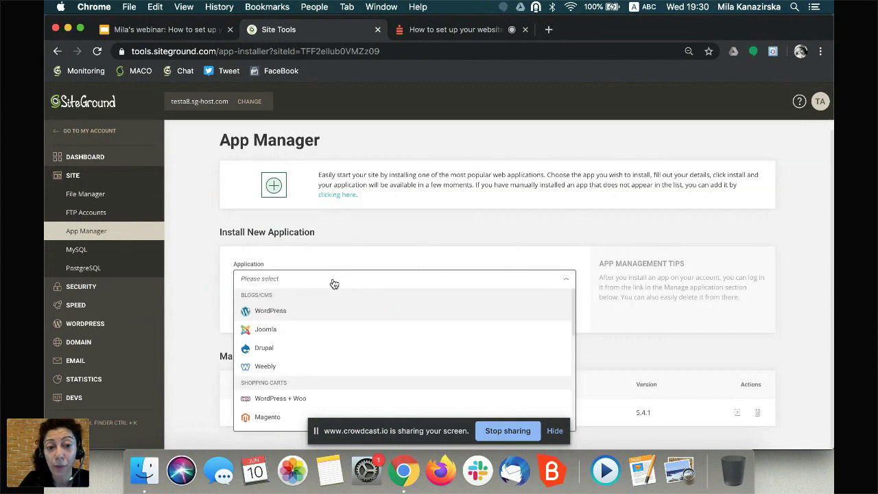
{"action": "left_click", "coordinate": [304, 314]}
{"action": "scroll", "coordinate": [302, 311], "scroll_direction": "down", "scroll_amount": 3}
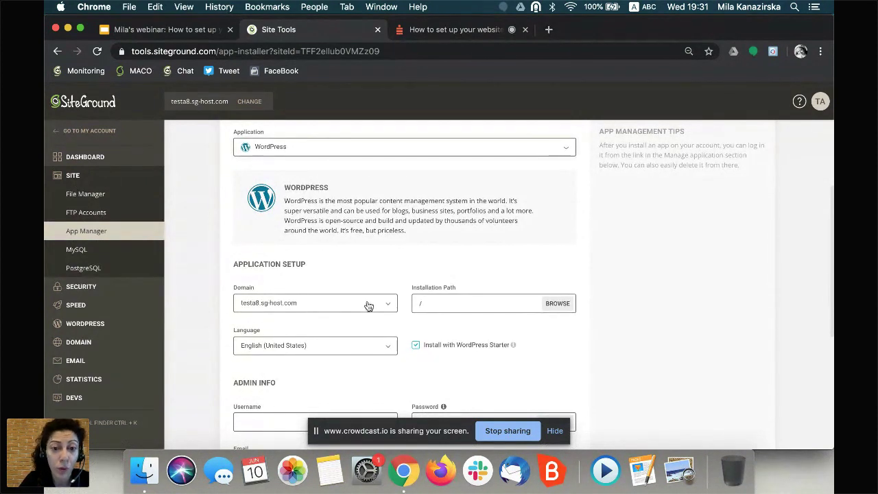
- Set the installation path to /blog and scroll down to Admin Info
{"action": "left_click", "coordinate": [432, 302]}
{"action": "type", "text": "blog"}
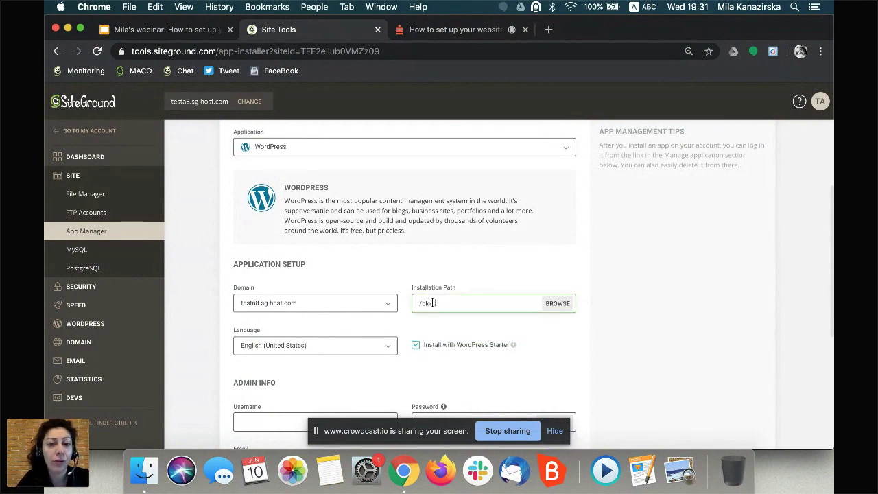
{"action": "triple_click", "coordinate": [441, 303]}
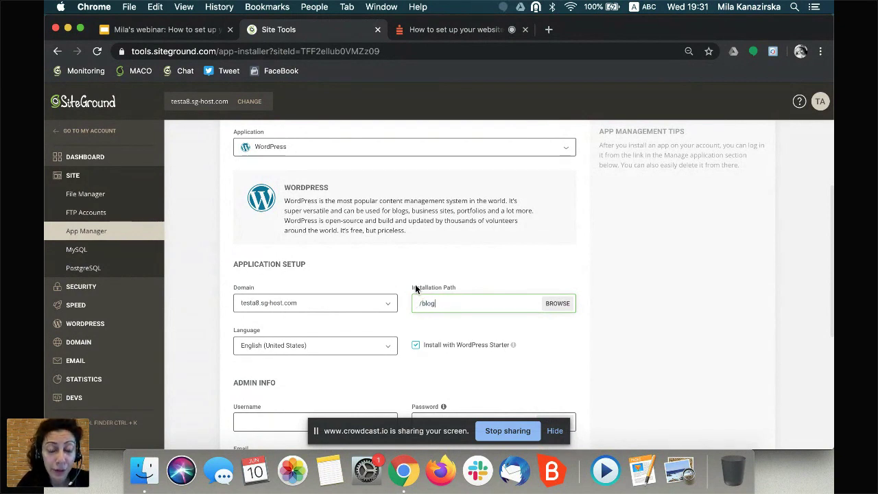
{"action": "left_click_drag", "start_coordinate": [415, 285], "coordinate": [416, 304]}
{"action": "left_click", "coordinate": [464, 284]}
{"action": "key", "text": "BackSpace"}
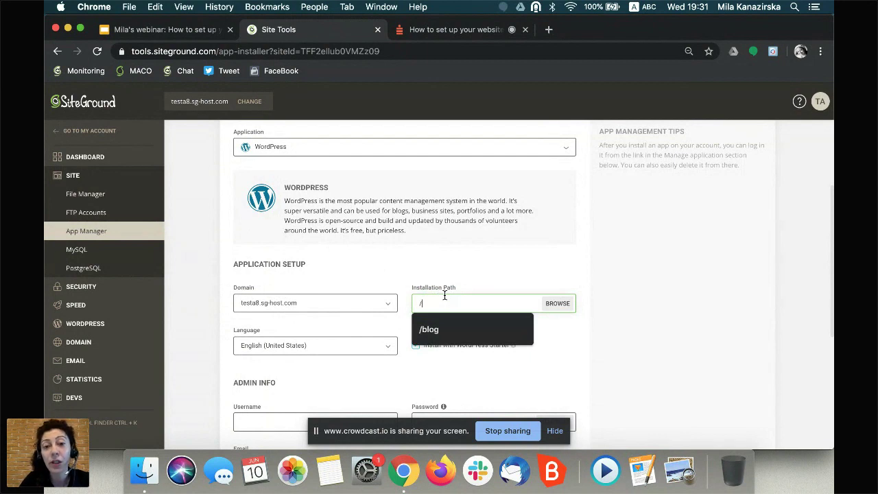
{"action": "left_click_drag", "start_coordinate": [437, 292], "coordinate": [482, 284]}
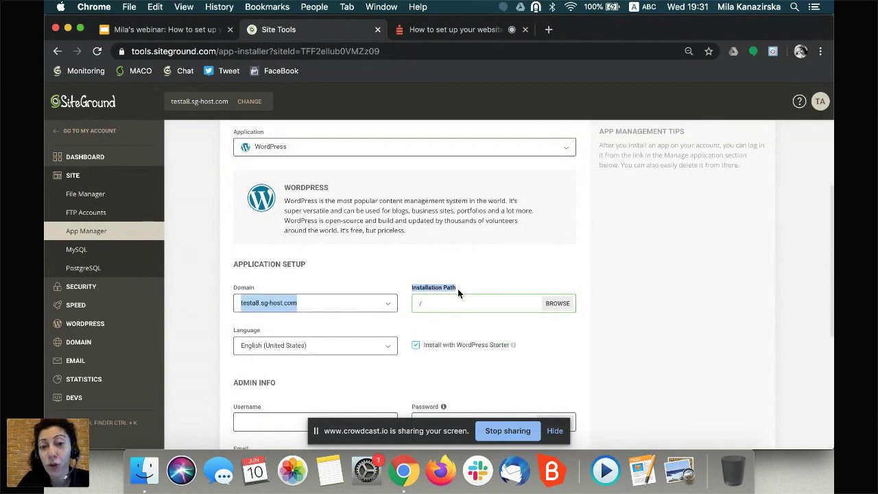
{"action": "left_click", "coordinate": [441, 302]}
{"action": "type", "text": "blog"}
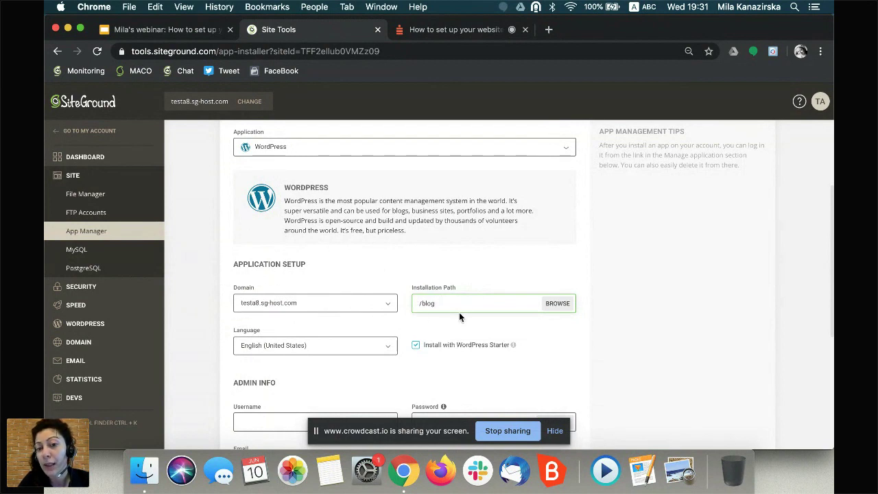
{"action": "scroll", "coordinate": [465, 326], "scroll_direction": "down", "scroll_amount": 4}
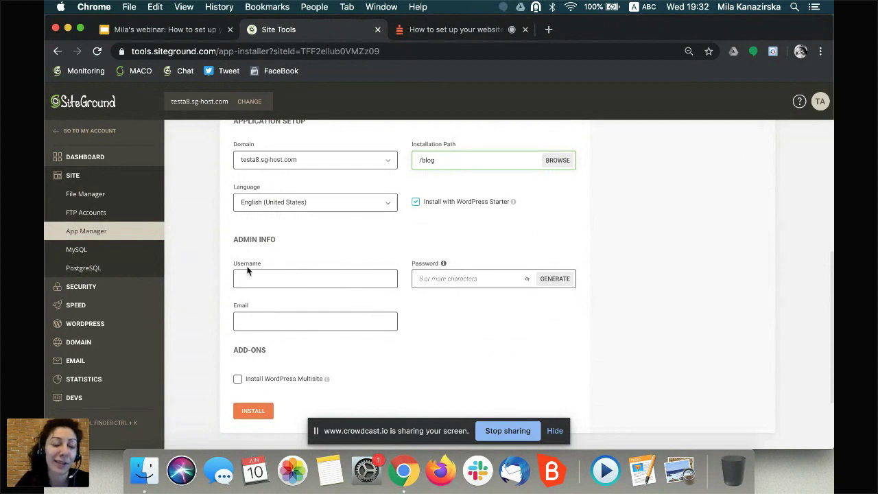
{"action": "scroll", "coordinate": [213, 283], "scroll_direction": "down", "scroll_amount": 2}
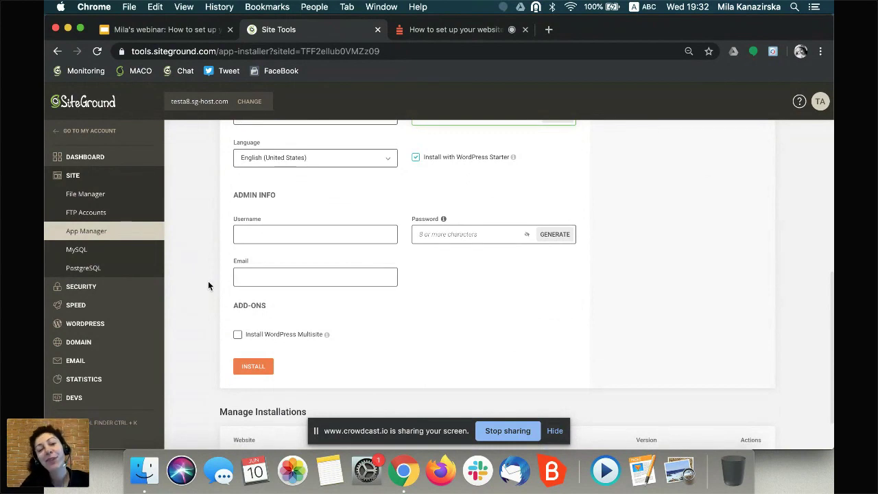
- In Security > SSL Manager, select Let's Encrypt as the SSL for testa8.sg-host.com
{"action": "left_click", "coordinate": [92, 289]}
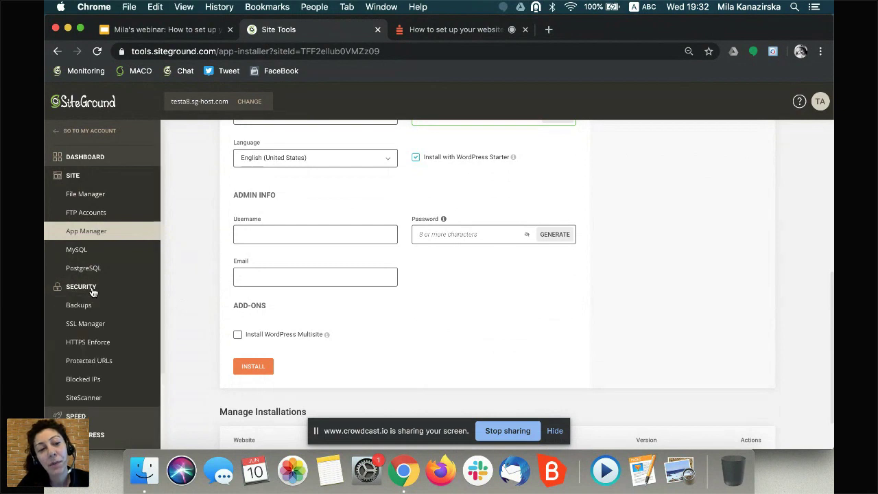
{"action": "left_click", "coordinate": [88, 328]}
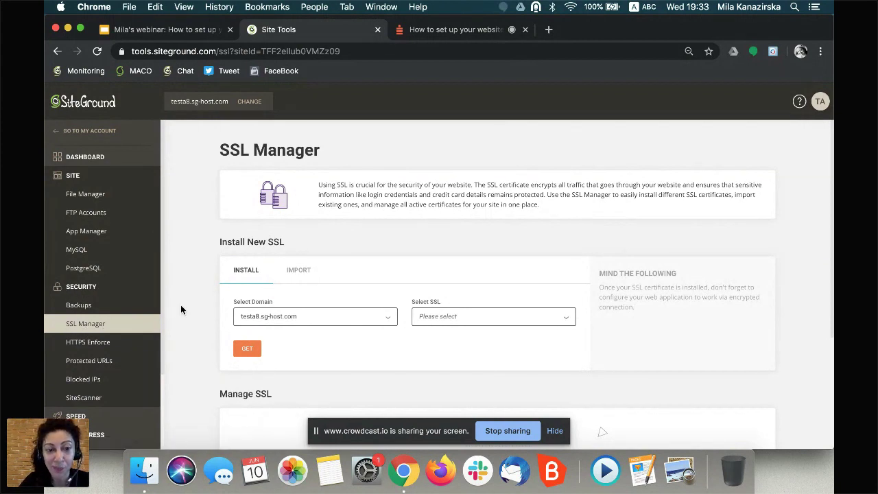
{"action": "scroll", "coordinate": [183, 307], "scroll_direction": "down", "scroll_amount": 3}
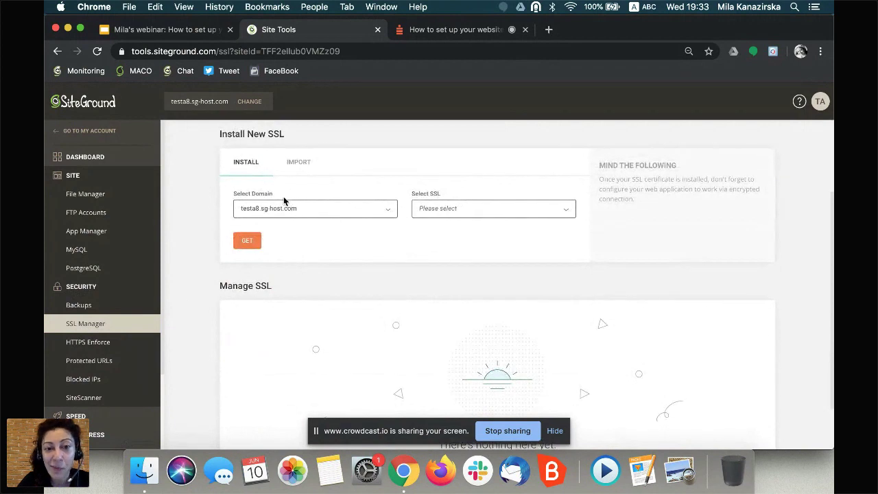
{"action": "left_click", "coordinate": [434, 215]}
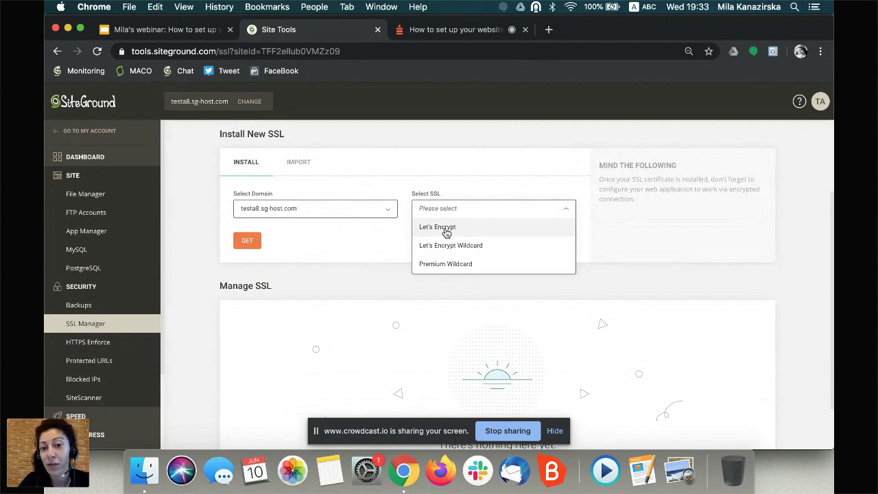
{"action": "left_click", "coordinate": [445, 233]}
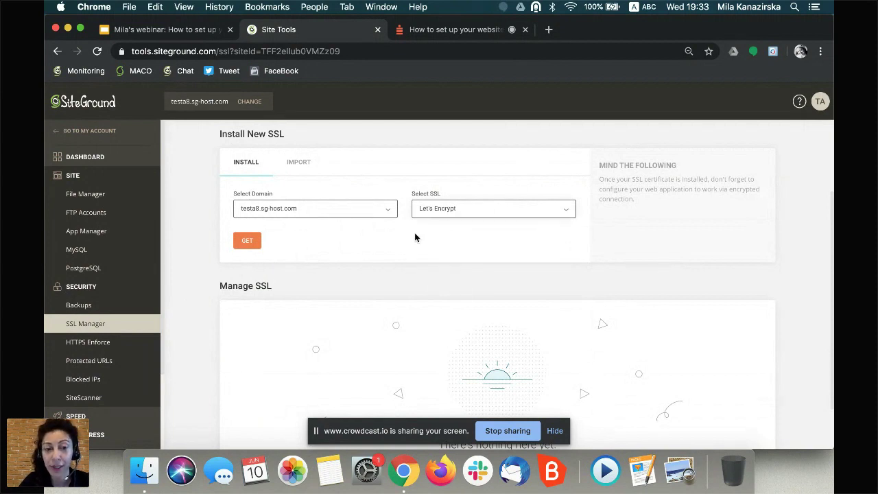
- Install the Let's Encrypt certificate for testa8.sg-host.com, active until 09/08/2020
{"action": "left_click", "coordinate": [246, 244]}
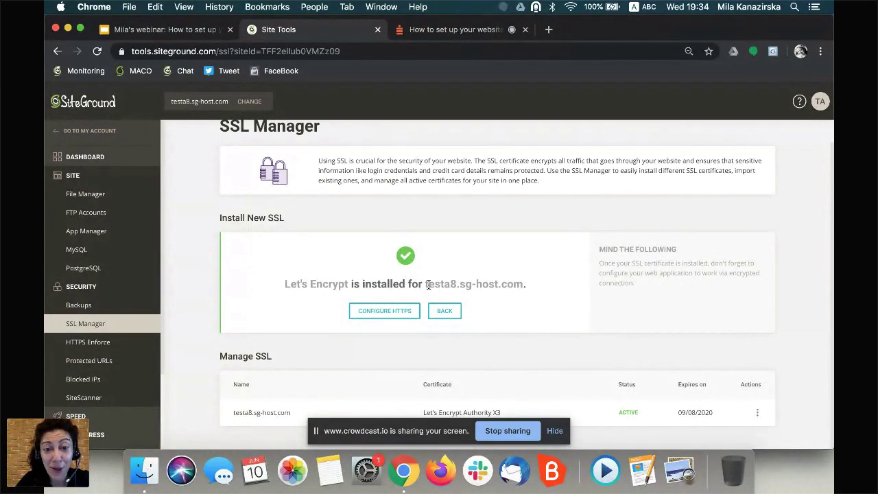
- Copy the testa8.sg-host.com domain, load it in a new tab, then return to Site Tools
{"action": "left_click_drag", "start_coordinate": [425, 283], "coordinate": [524, 284]}
{"action": "key", "text": "super+c"}
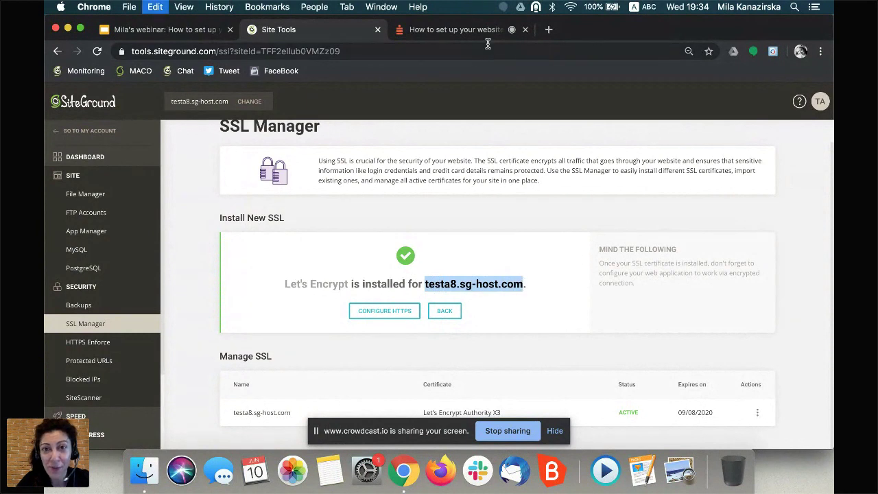
{"action": "left_click", "coordinate": [548, 30]}
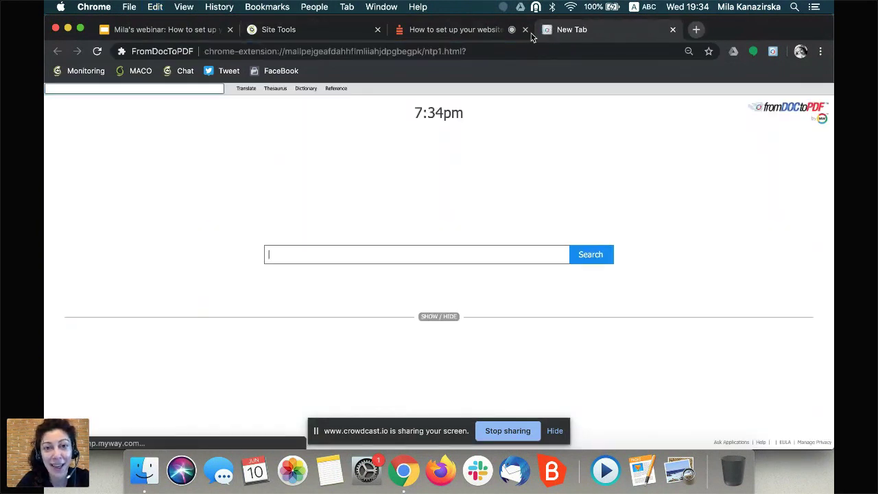
{"action": "left_click", "coordinate": [466, 51]}
{"action": "key", "text": "super+v"}
{"action": "key", "text": "Return"}
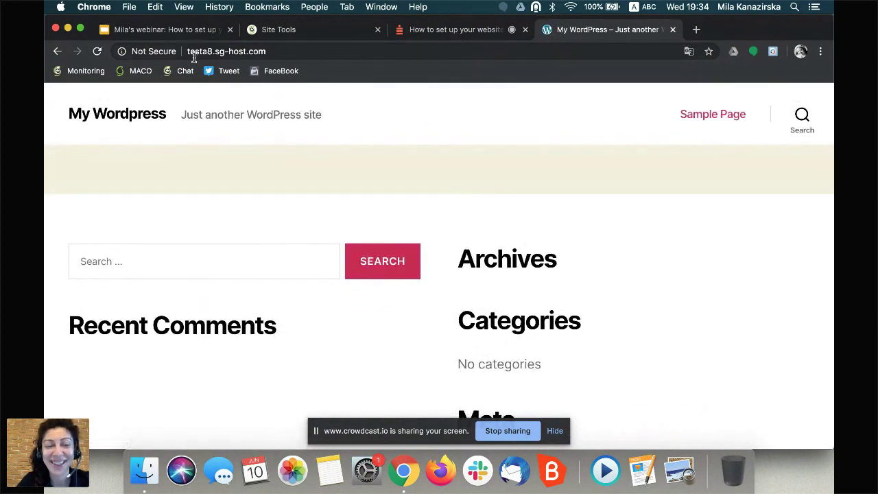
{"action": "left_click", "coordinate": [329, 37]}
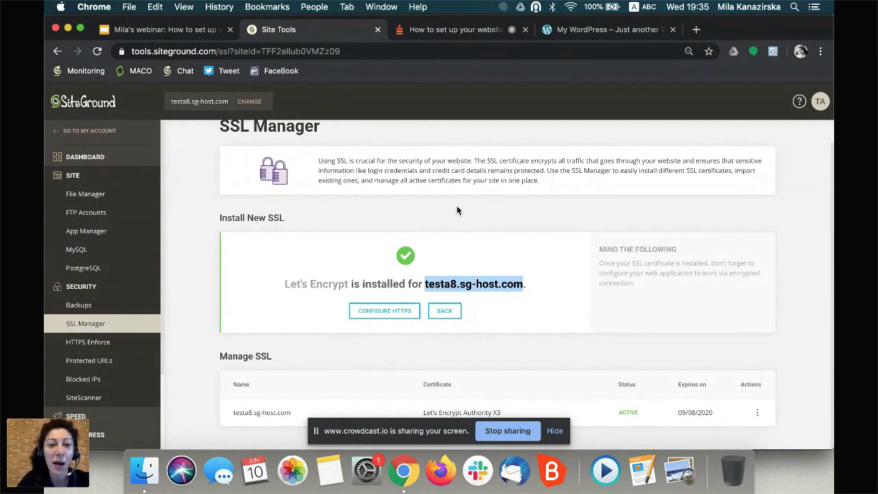
- Go to the Security > HTTPS Enforce page for testa8.sg-host.com
{"action": "left_click", "coordinate": [89, 347]}
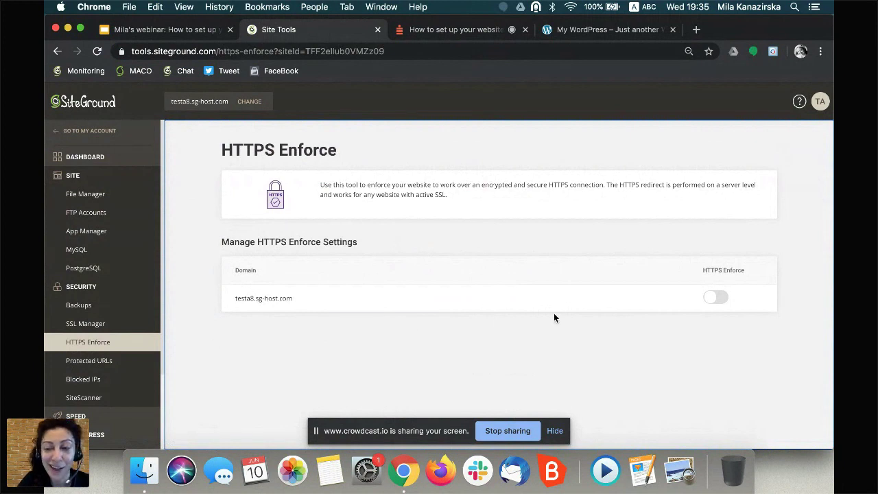
- Switch the HTTPS Enforce toggle on for testa8.sg-host.com and return to the live site
{"action": "left_click", "coordinate": [713, 297]}
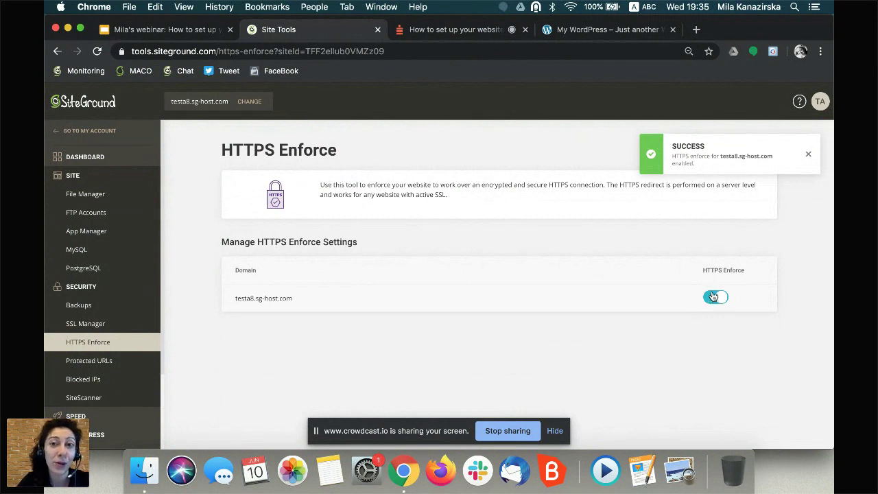
{"action": "left_click", "coordinate": [593, 34]}
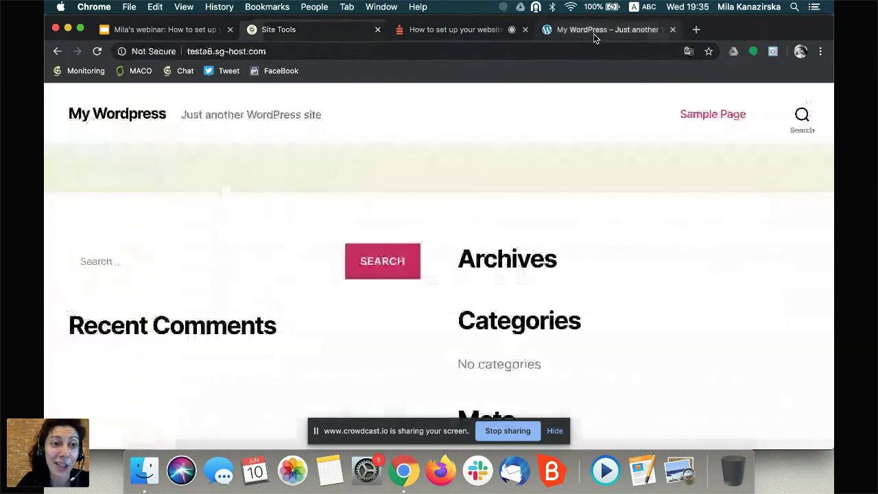
- Reload the testa8 site to check the HTTPS redirect, then return to HTTPS Enforce settings
{"action": "left_click", "coordinate": [223, 55]}
{"action": "key", "text": "Return"}
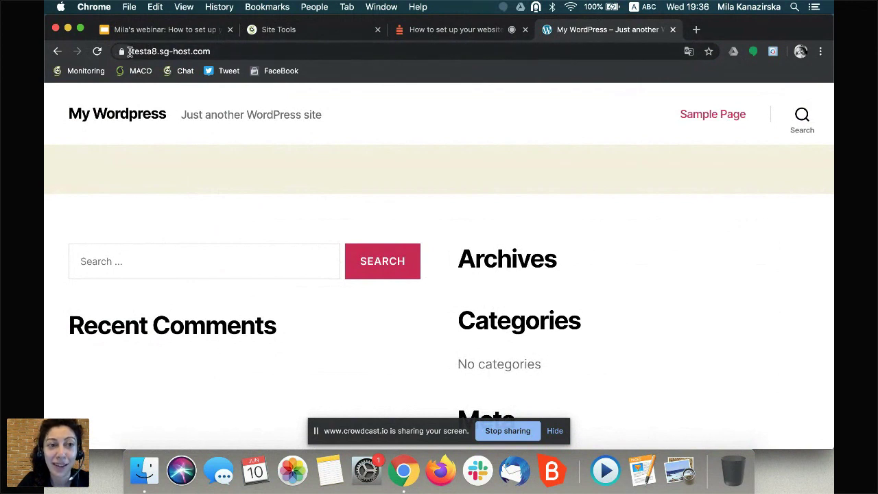
{"action": "left_click", "coordinate": [346, 35]}
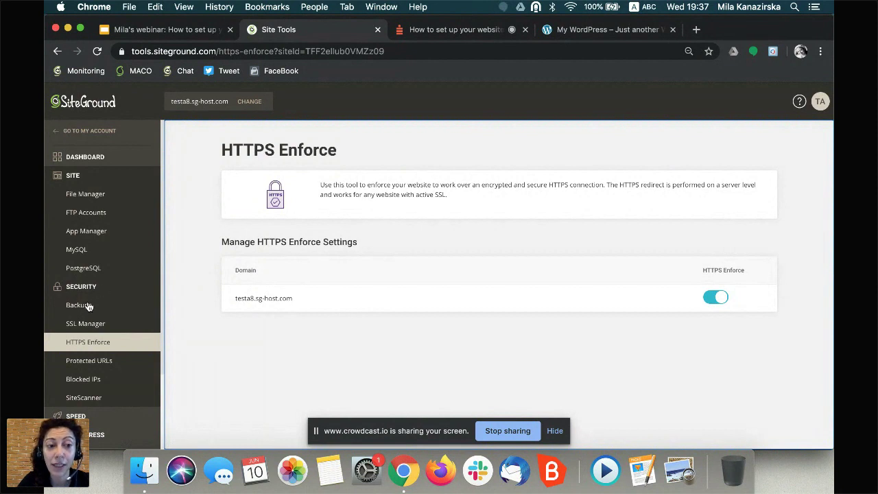
- Open Security > Backups and bring up the site picker with CHANGE
{"action": "left_click", "coordinate": [88, 306]}
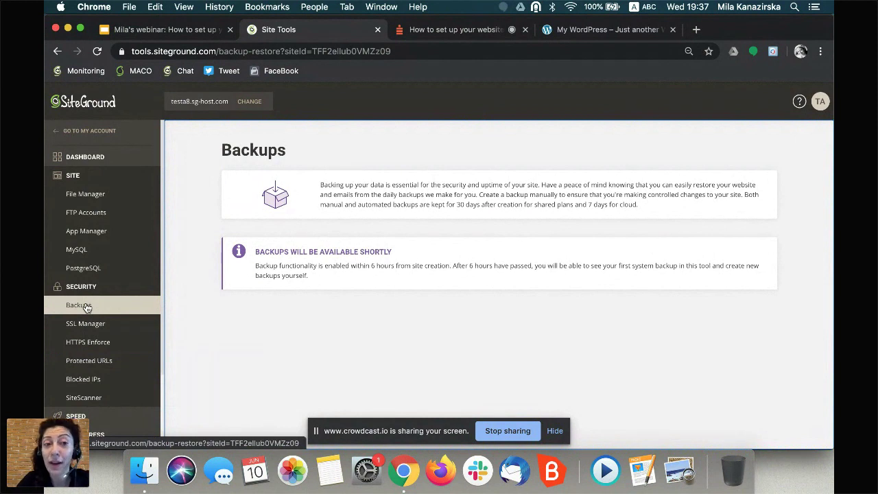
{"action": "left_click", "coordinate": [250, 102]}
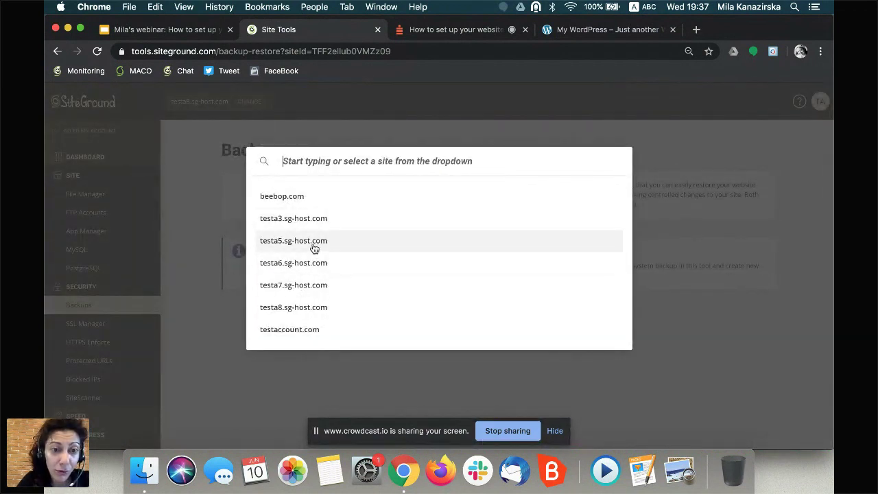
- Switch to testa5.sg-host.com's Backups page, then reopen and dismiss the site picker
{"action": "left_click", "coordinate": [314, 245]}
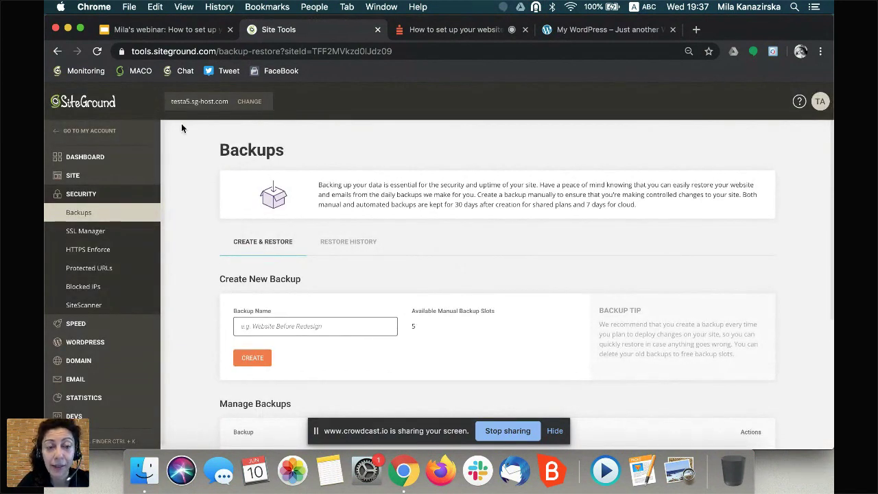
{"action": "left_click", "coordinate": [250, 103]}
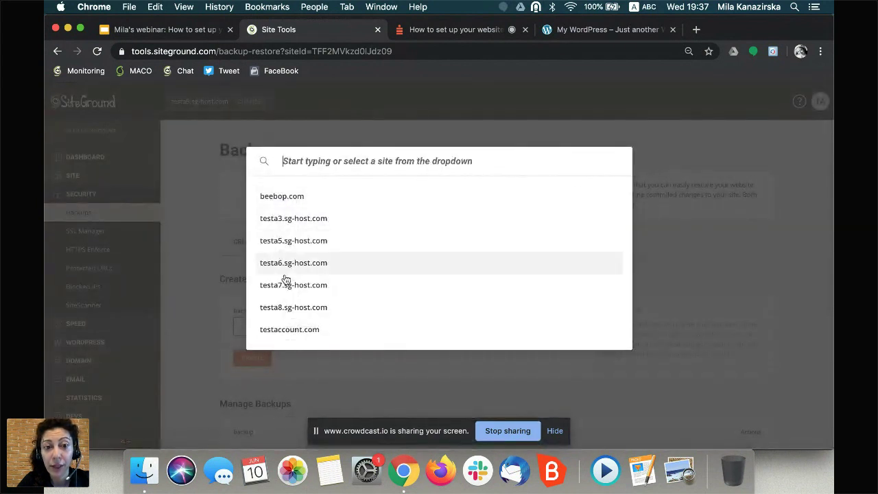
{"action": "left_click", "coordinate": [191, 181]}
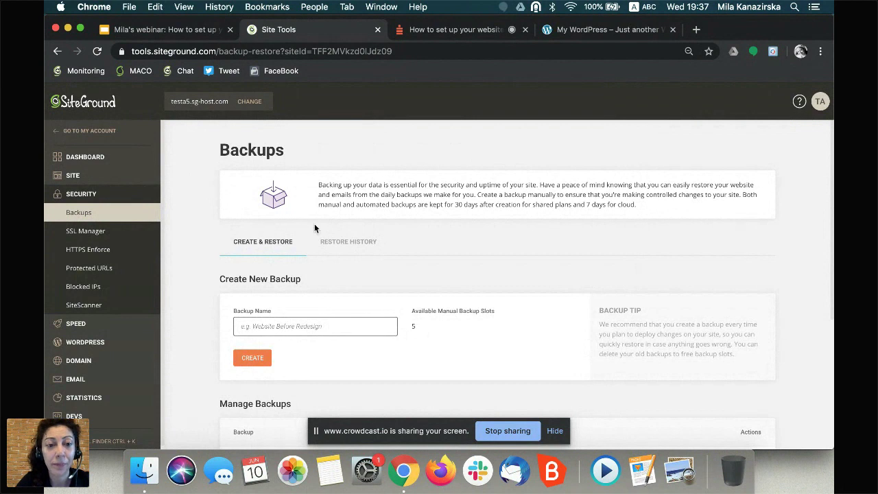
{"action": "scroll", "coordinate": [320, 231], "scroll_direction": "down", "scroll_amount": 5}
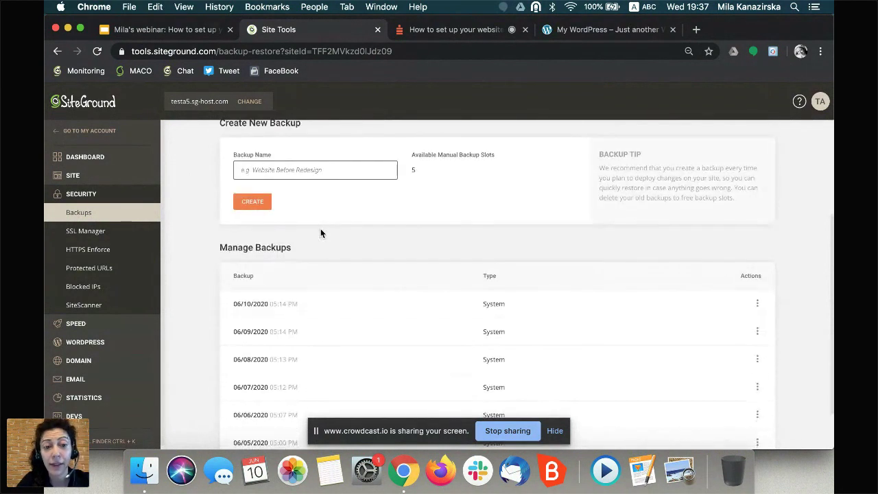
{"action": "scroll", "coordinate": [320, 233], "scroll_direction": "down", "scroll_amount": 2}
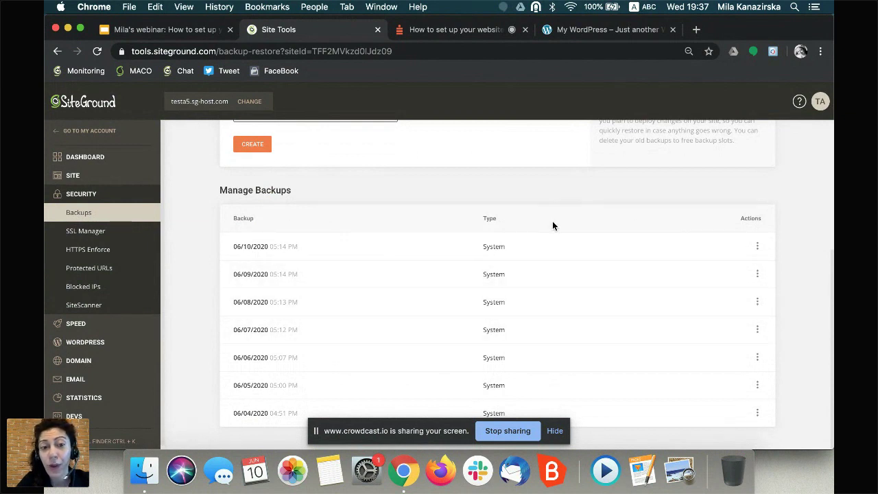
{"action": "left_click", "coordinate": [758, 247]}
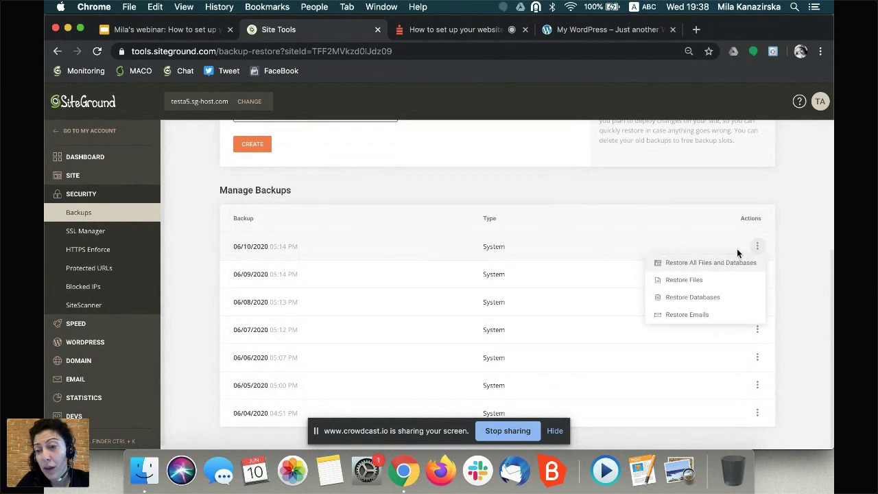
{"action": "left_click", "coordinate": [700, 264]}
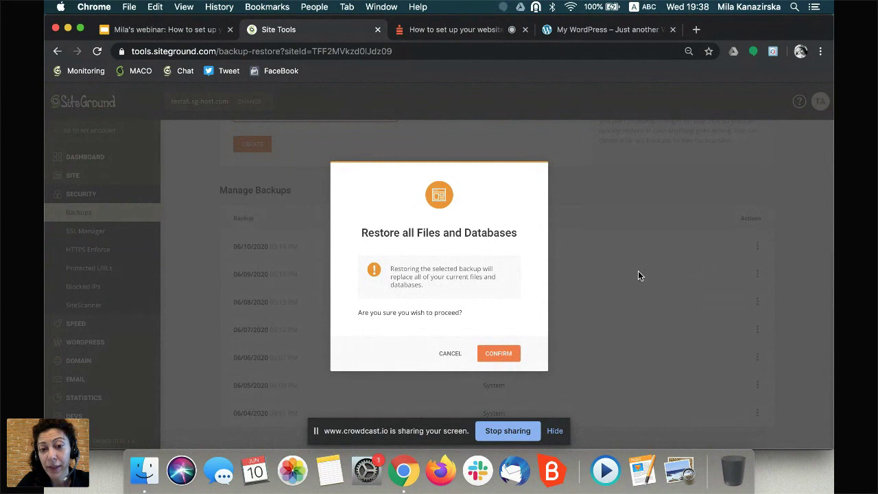
{"action": "left_click", "coordinate": [446, 358]}
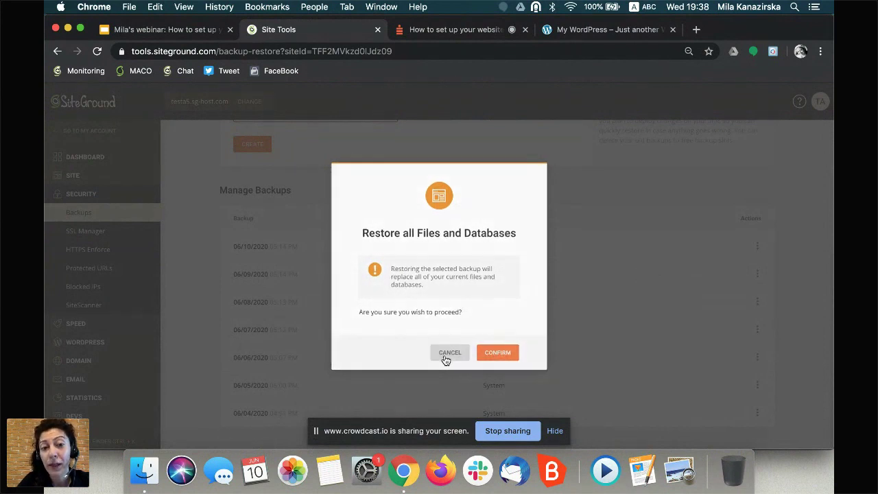
{"action": "scroll", "coordinate": [388, 343], "scroll_direction": "up", "scroll_amount": 2}
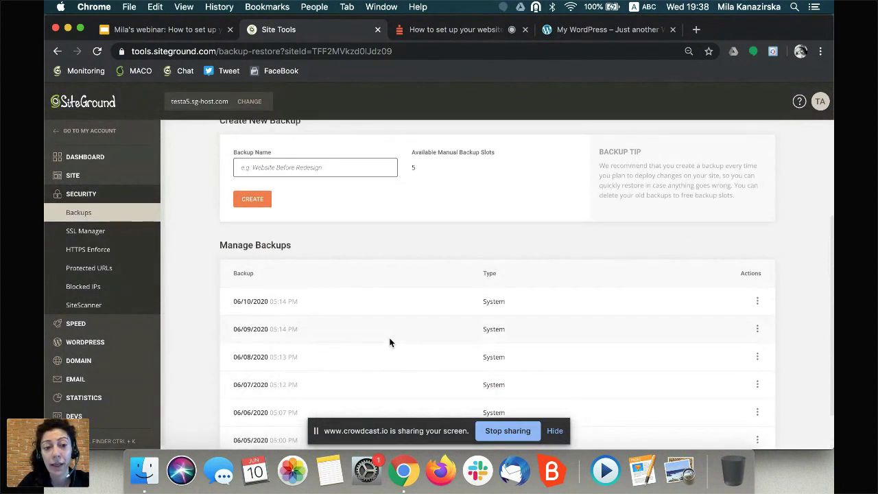
{"action": "scroll", "coordinate": [386, 320], "scroll_direction": "up", "scroll_amount": 1}
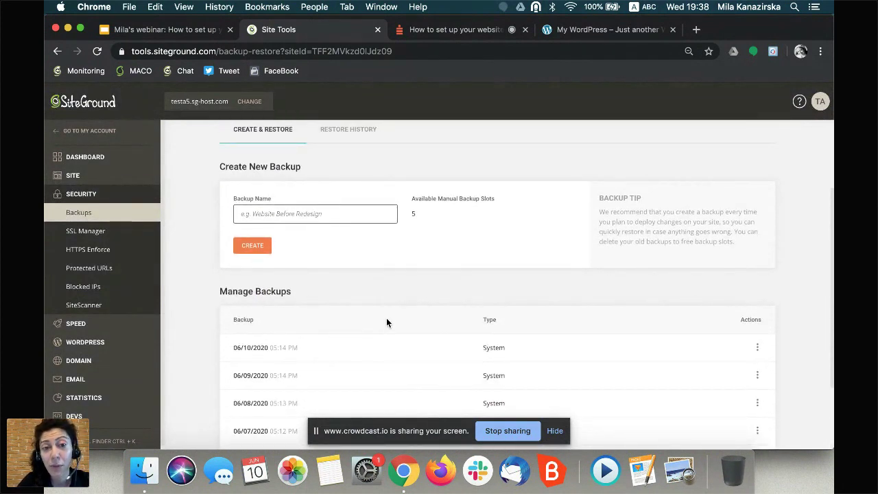
{"action": "scroll", "coordinate": [386, 319], "scroll_direction": "up", "scroll_amount": 2}
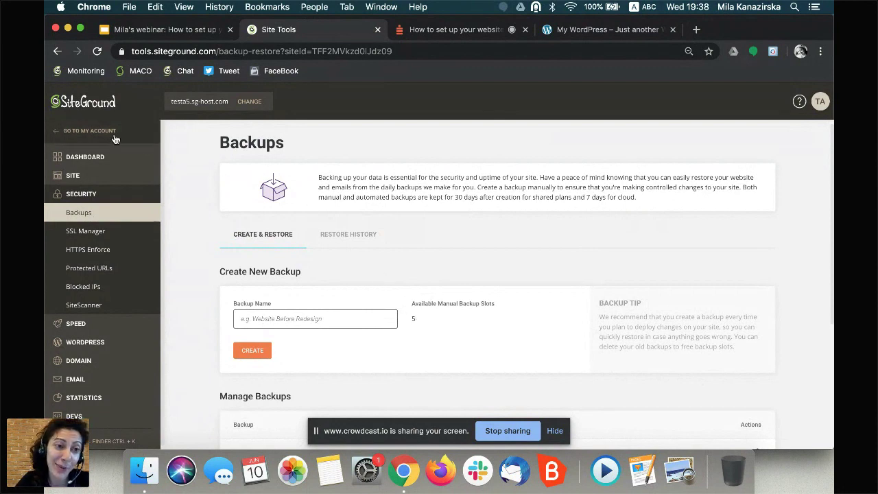
- Go to My Account and list the Websites: testa8, testa7, testa6, testa5 and beebop.com
{"action": "left_click", "coordinate": [89, 130]}
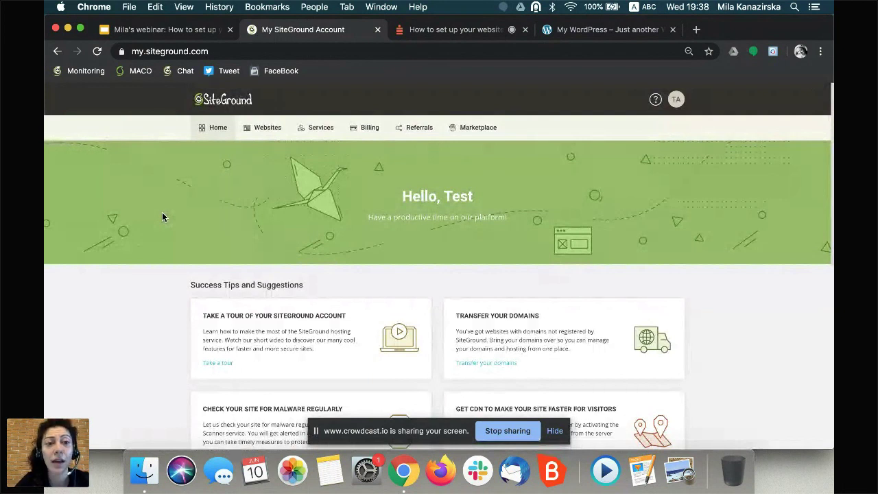
{"action": "left_click", "coordinate": [266, 132]}
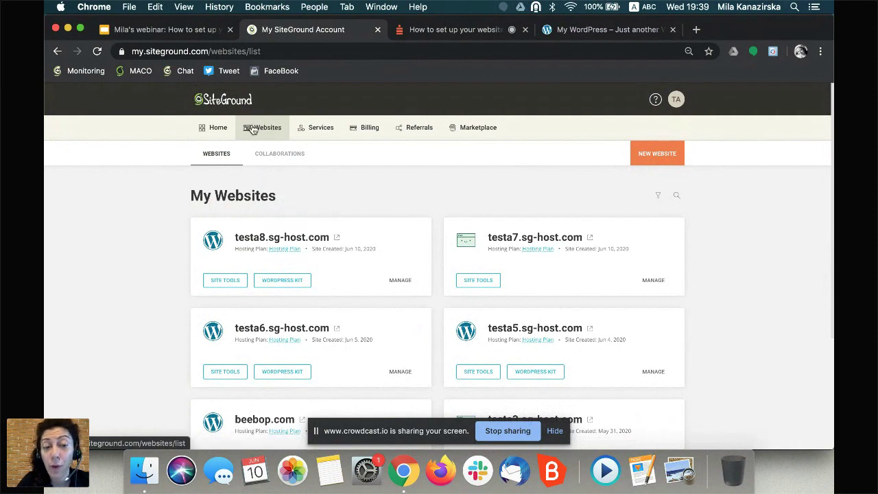
- Open Change Primary Domain from the ⋮ menu on testa8.sg-host.com's Manage page
{"action": "left_click", "coordinate": [399, 280]}
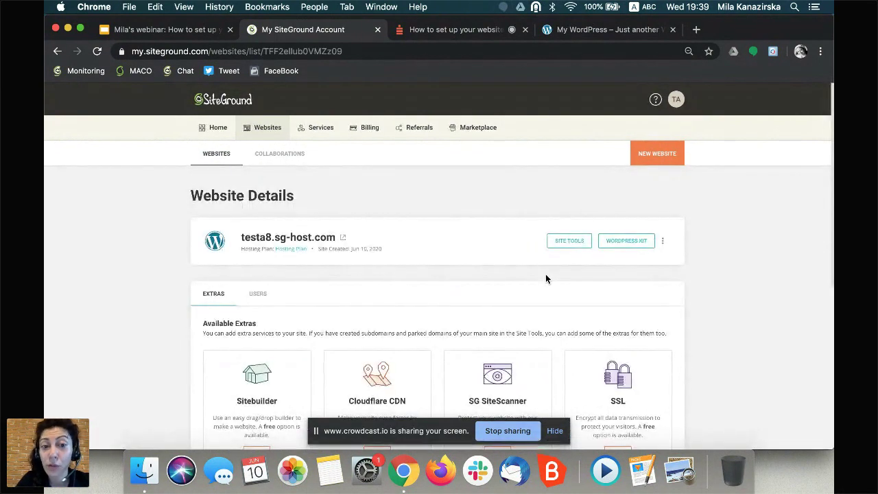
{"action": "left_click", "coordinate": [663, 242]}
{"action": "left_click", "coordinate": [679, 318]}
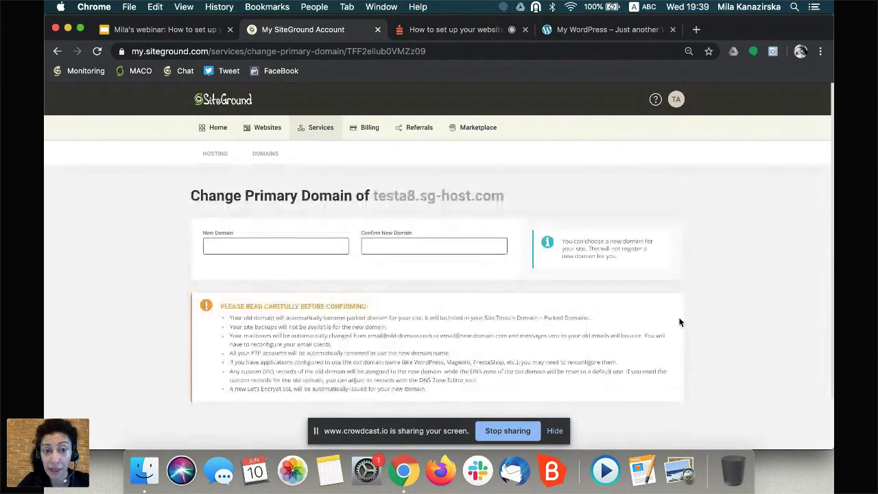
{"action": "left_click", "coordinate": [231, 251]}
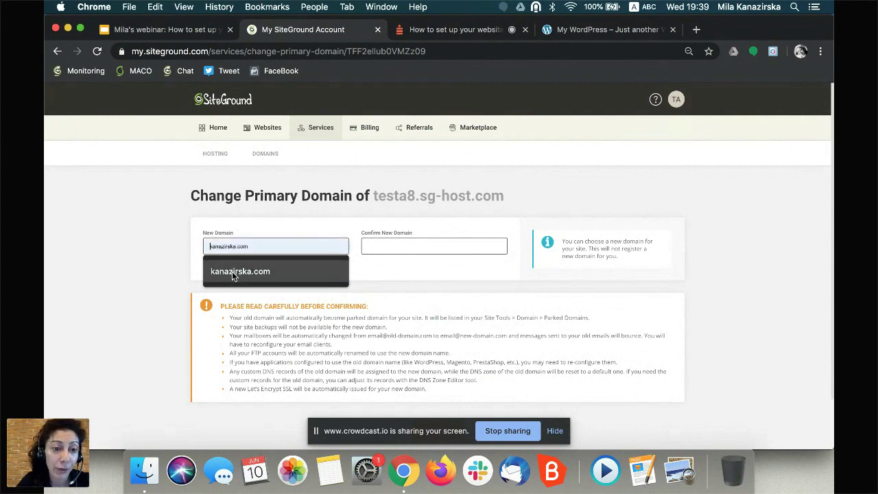
{"action": "left_click", "coordinate": [231, 271]}
{"action": "left_click", "coordinate": [436, 246]}
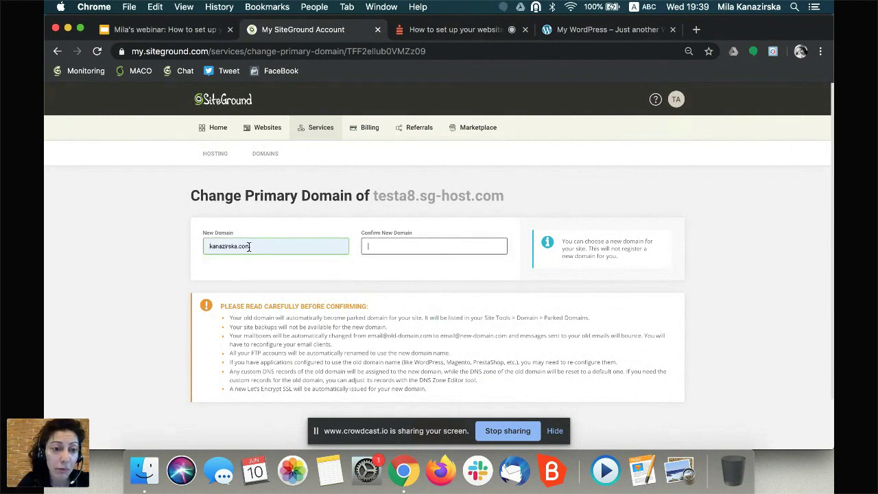
{"action": "left_click_drag", "start_coordinate": [258, 250], "coordinate": [176, 253]}
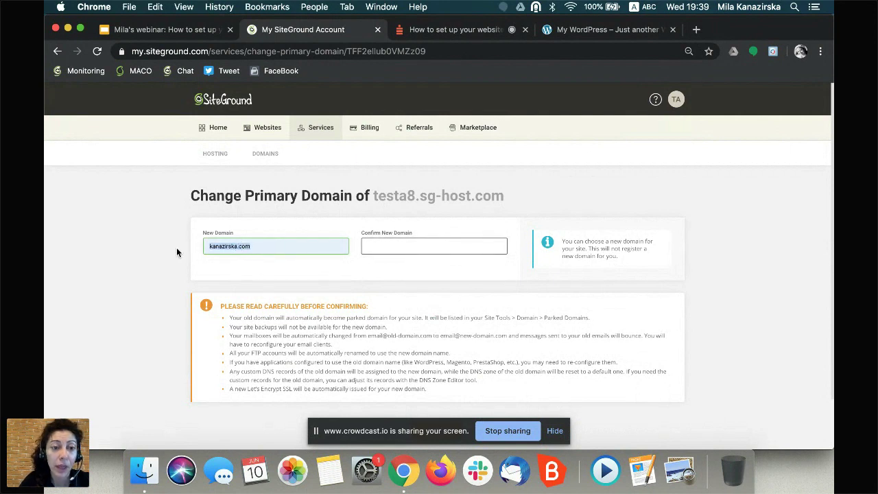
{"action": "key", "text": "BackSpace"}
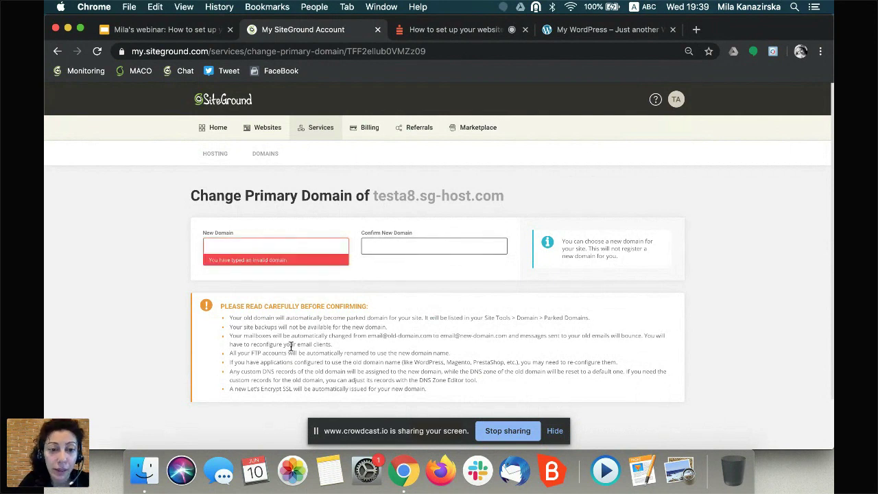
{"action": "scroll", "coordinate": [290, 346], "scroll_direction": "down", "scroll_amount": 2}
{"action": "left_click", "coordinate": [286, 226]}
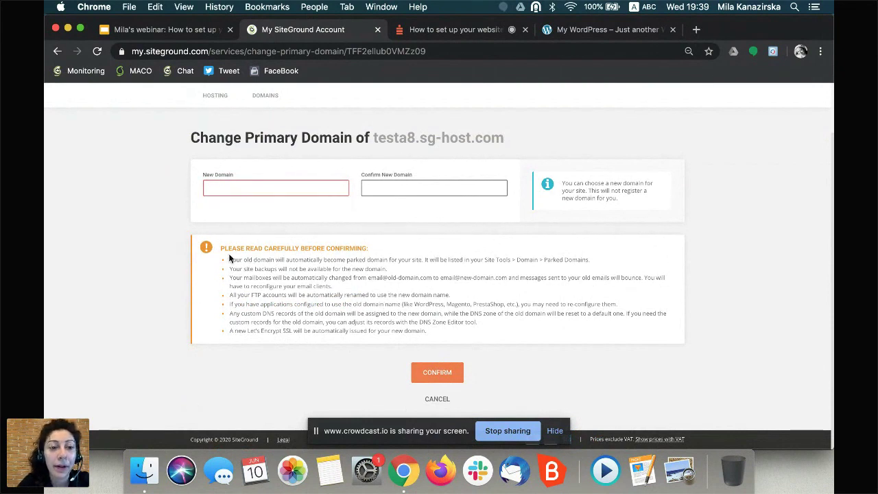
{"action": "left_click_drag", "start_coordinate": [219, 247], "coordinate": [475, 336]}
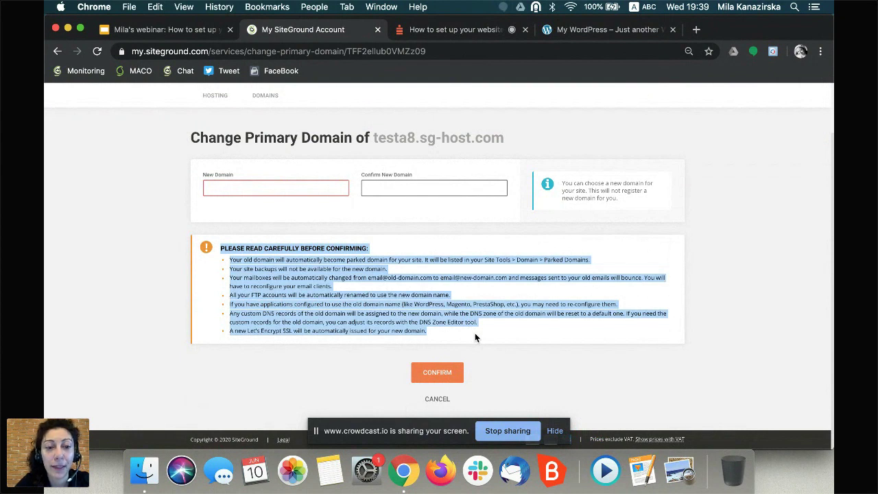
{"action": "left_click", "coordinate": [255, 279]}
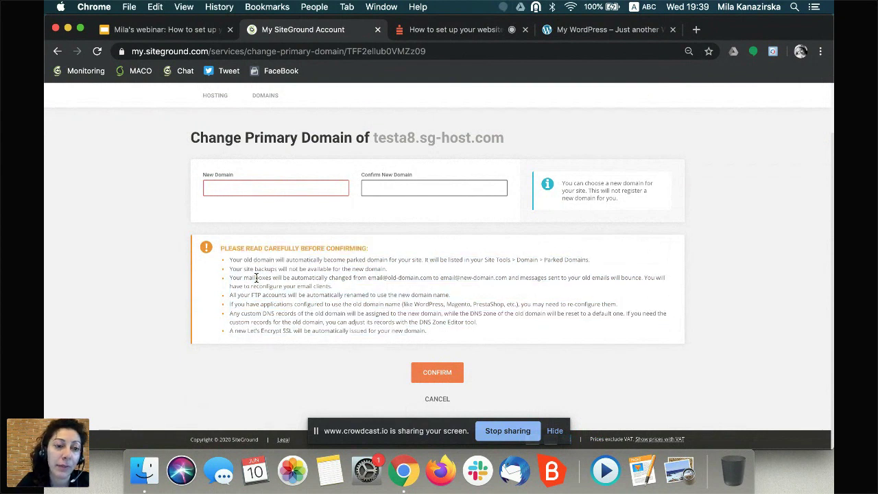
{"action": "left_click_drag", "start_coordinate": [219, 248], "coordinate": [496, 333]}
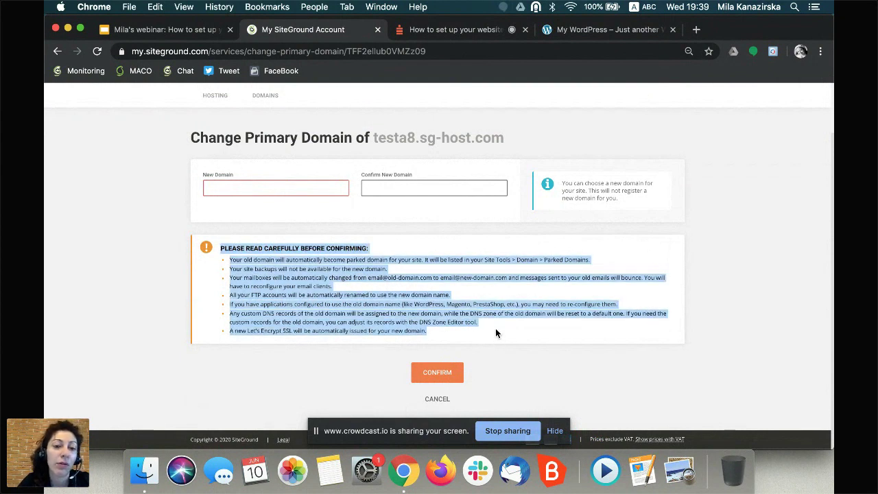
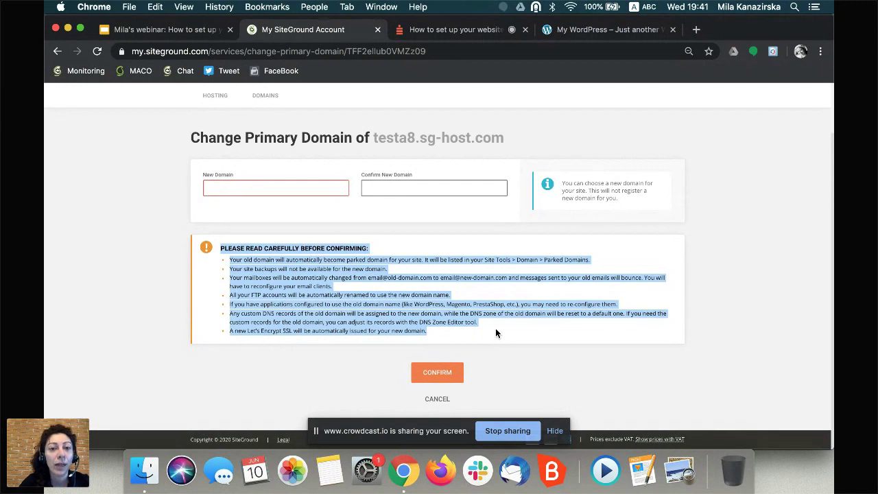
- From Websites, open Site Tools for testa8.sg-host.com and expand the EMAIL section
{"action": "scroll", "coordinate": [496, 333], "scroll_direction": "up", "scroll_amount": 2}
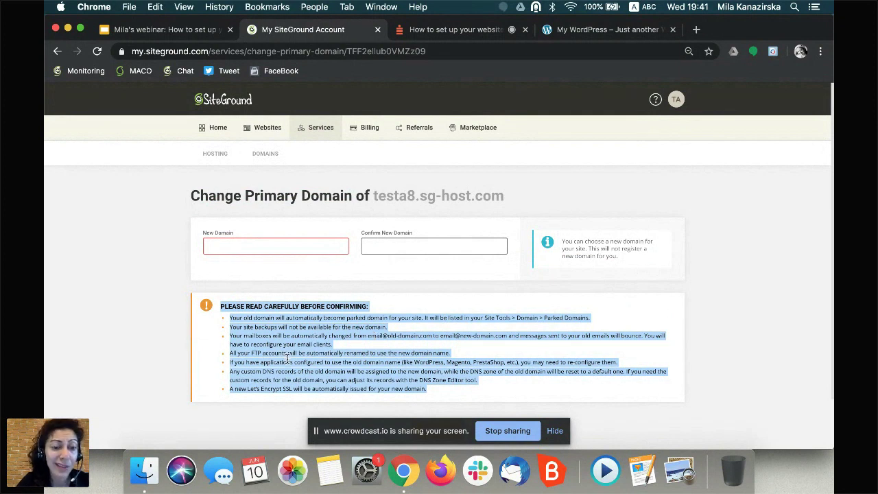
{"action": "left_click", "coordinate": [258, 135]}
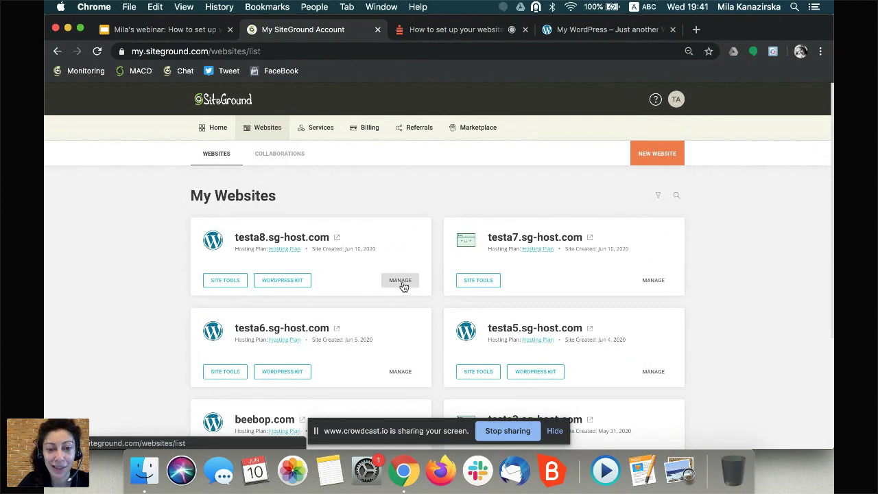
{"action": "left_click", "coordinate": [214, 287]}
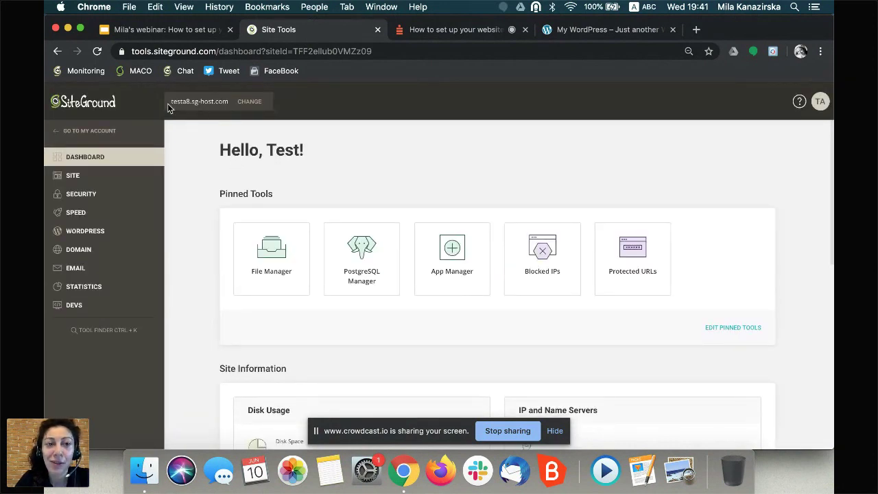
{"action": "left_click", "coordinate": [81, 271]}
- Open Email Accounts and switch the site selector from testa8.sg-host.com to beebop.com
{"action": "left_click", "coordinate": [79, 288]}
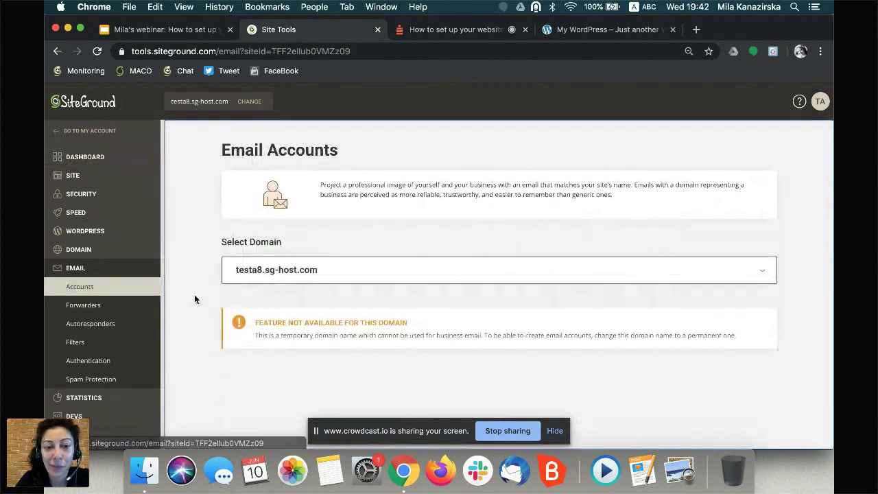
{"action": "left_click_drag", "start_coordinate": [260, 320], "coordinate": [447, 322]}
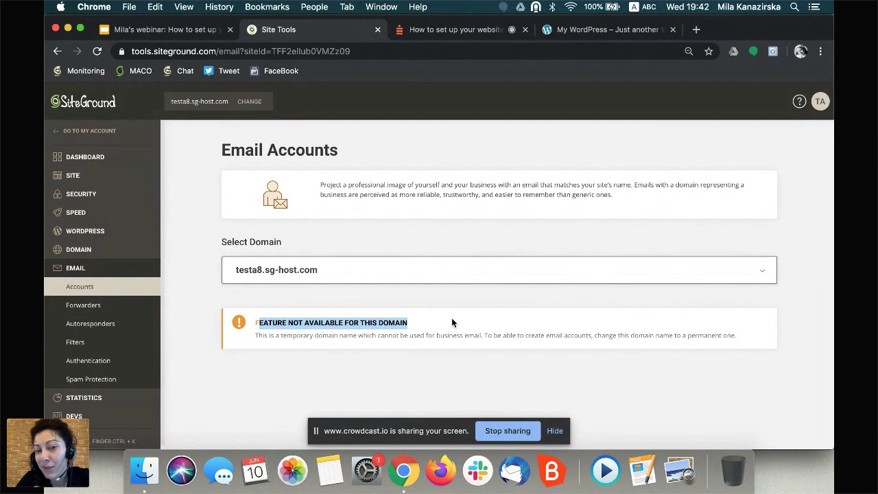
{"action": "left_click", "coordinate": [441, 330]}
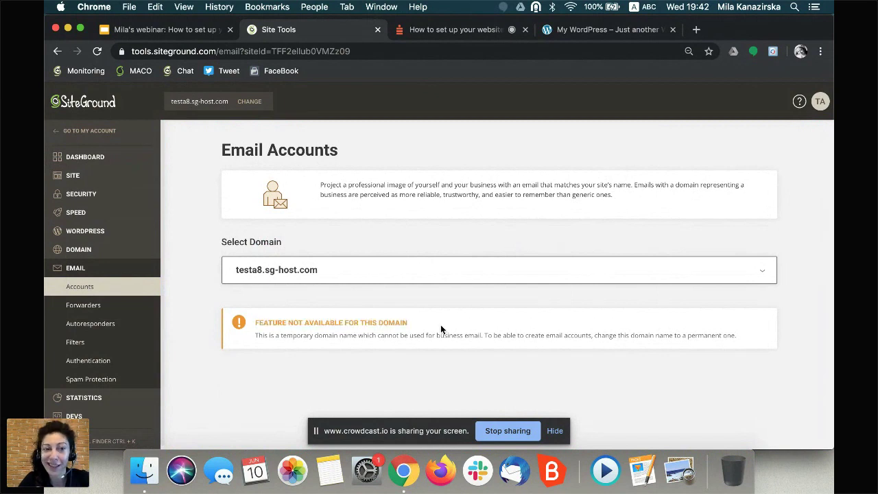
{"action": "left_click", "coordinate": [249, 103]}
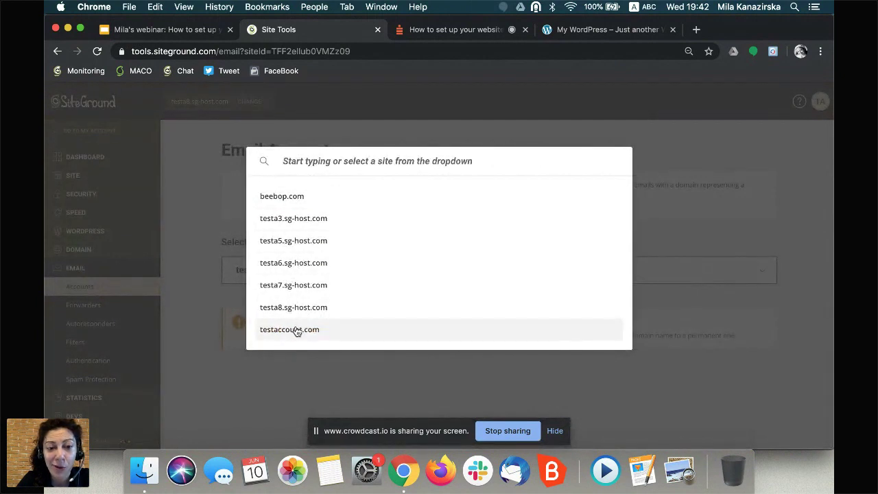
{"action": "left_click", "coordinate": [294, 196]}
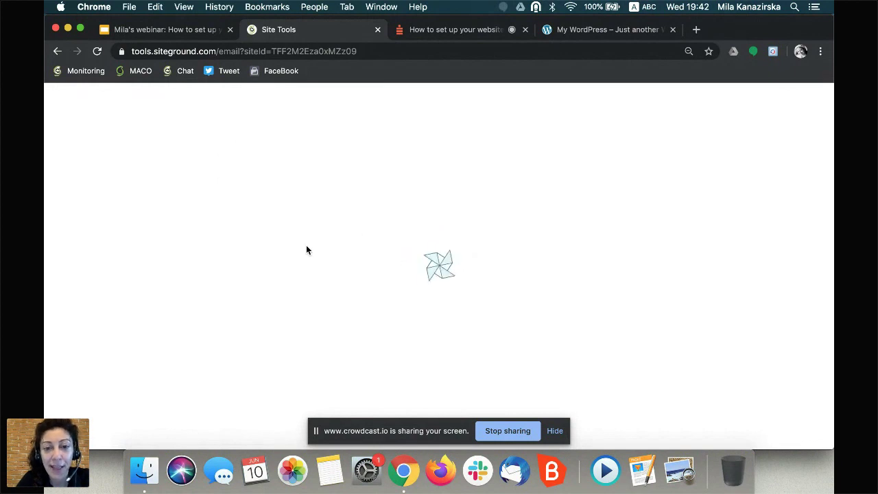
- Create a new beebop.com email account with a generated strong password, then return to My Account
{"action": "scroll", "coordinate": [306, 244], "scroll_direction": "down", "scroll_amount": 2}
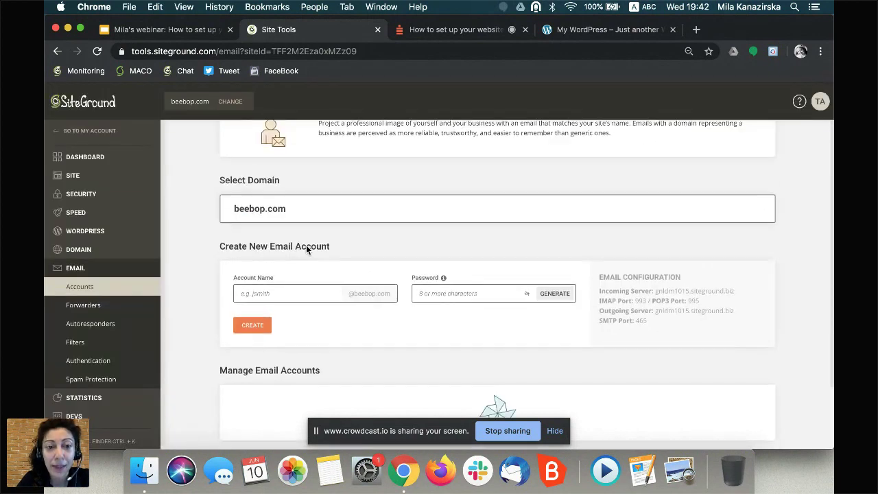
{"action": "left_click", "coordinate": [253, 291]}
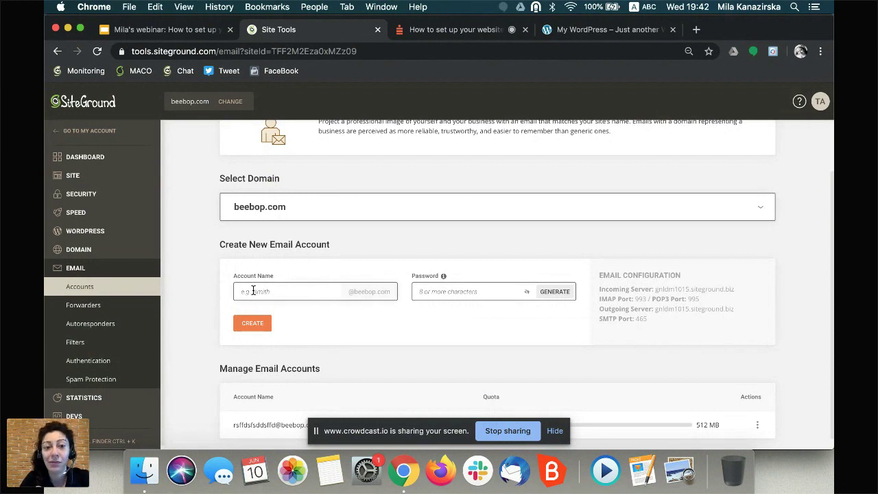
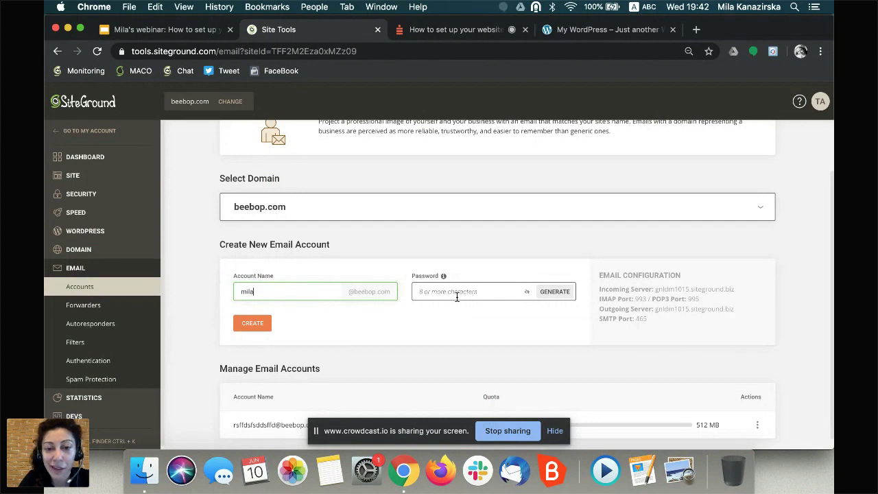
{"action": "left_click", "coordinate": [554, 292]}
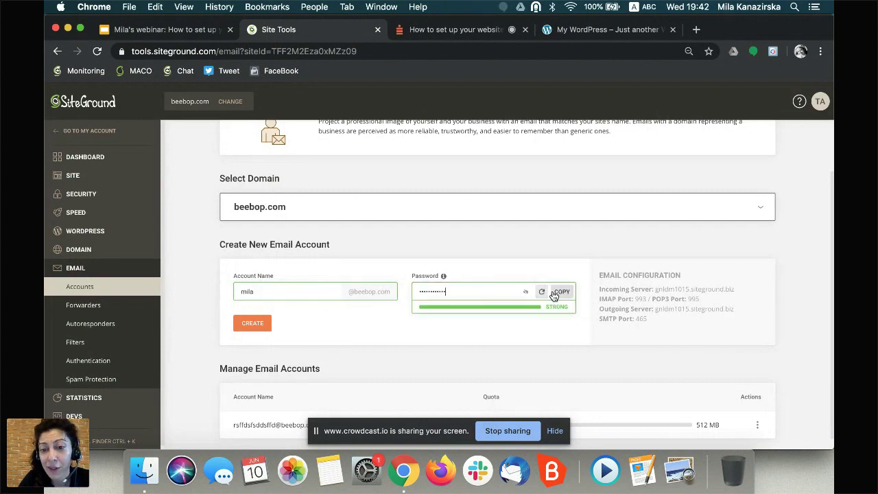
{"action": "left_click", "coordinate": [460, 333]}
{"action": "left_click", "coordinate": [252, 325]}
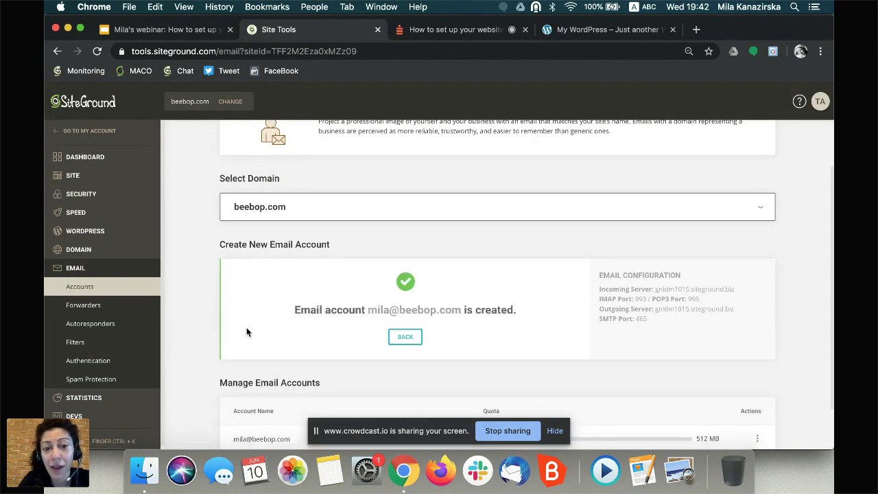
{"action": "scroll", "coordinate": [246, 327], "scroll_direction": "down", "scroll_amount": 1}
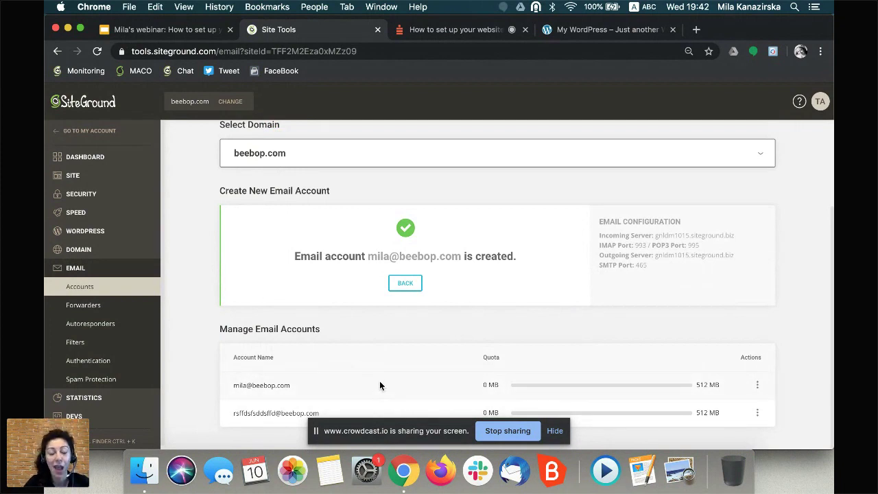
{"action": "left_click", "coordinate": [103, 133]}
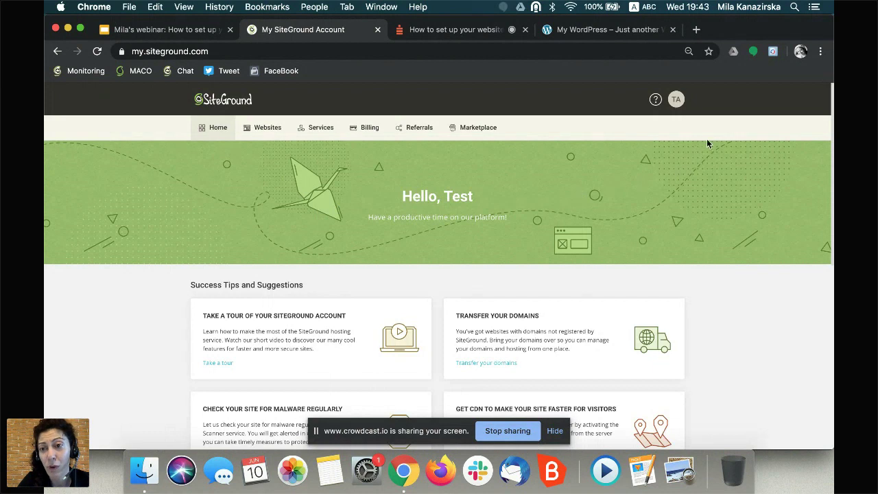
{"action": "left_click", "coordinate": [678, 102]}
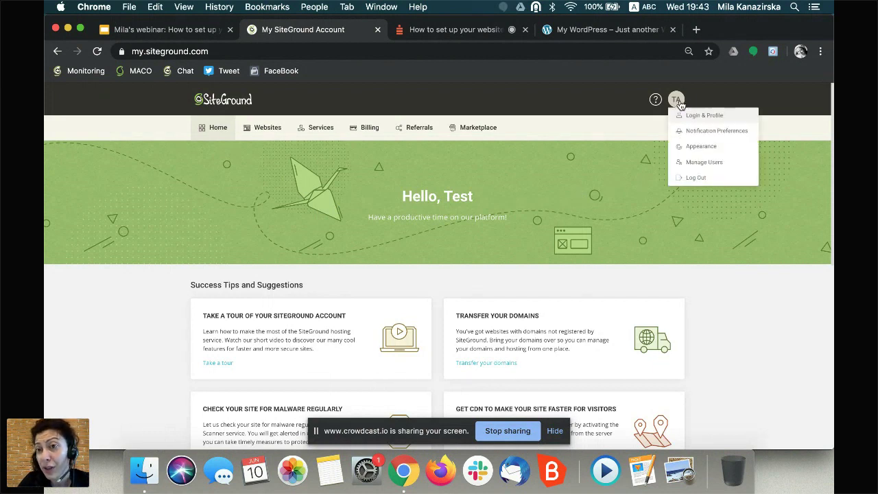
{"action": "left_click", "coordinate": [704, 163]}
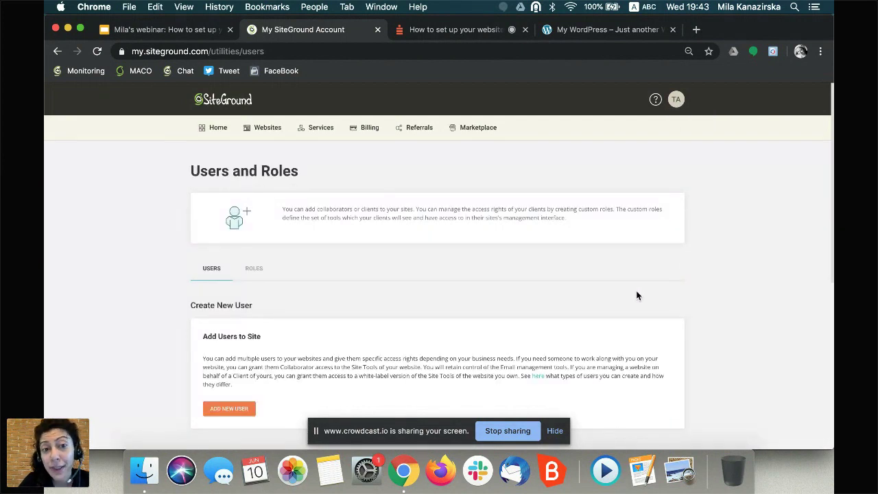
{"action": "scroll", "coordinate": [636, 296], "scroll_direction": "down", "scroll_amount": 3}
{"action": "scroll", "coordinate": [636, 296], "scroll_direction": "down", "scroll_amount": 2}
{"action": "scroll", "coordinate": [636, 296], "scroll_direction": "up", "scroll_amount": 3}
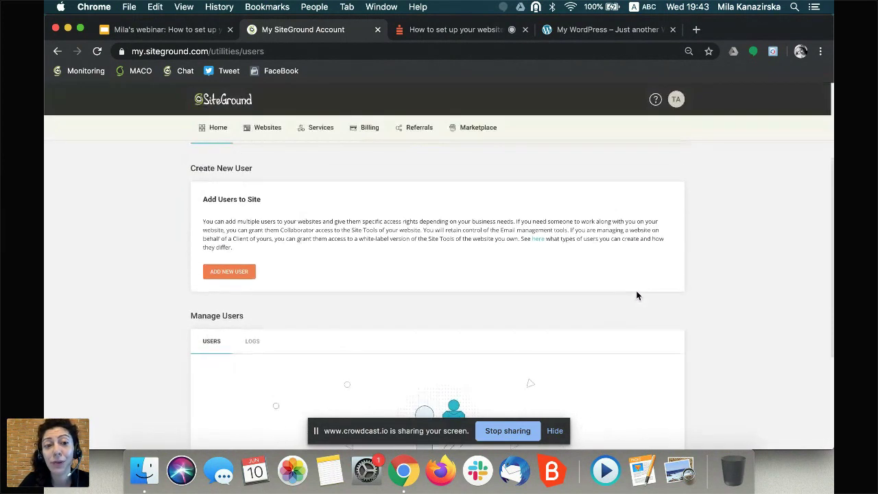
{"action": "left_click", "coordinate": [215, 276]}
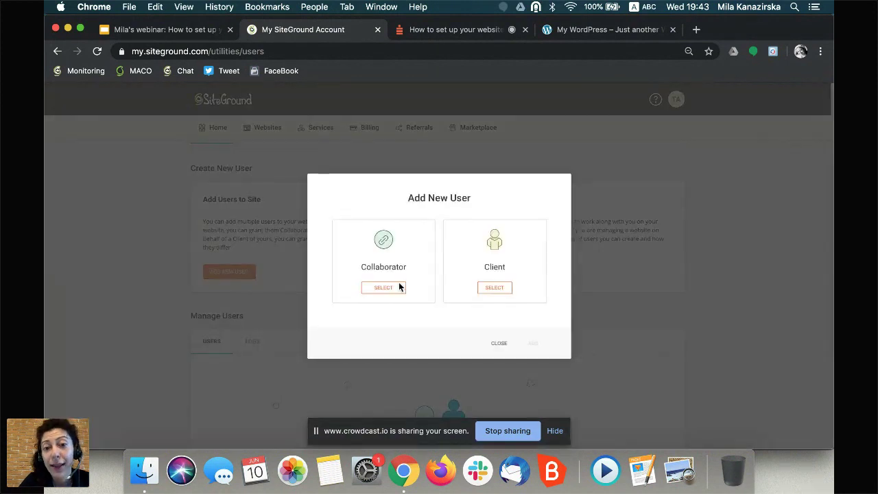
{"action": "left_click", "coordinate": [381, 288]}
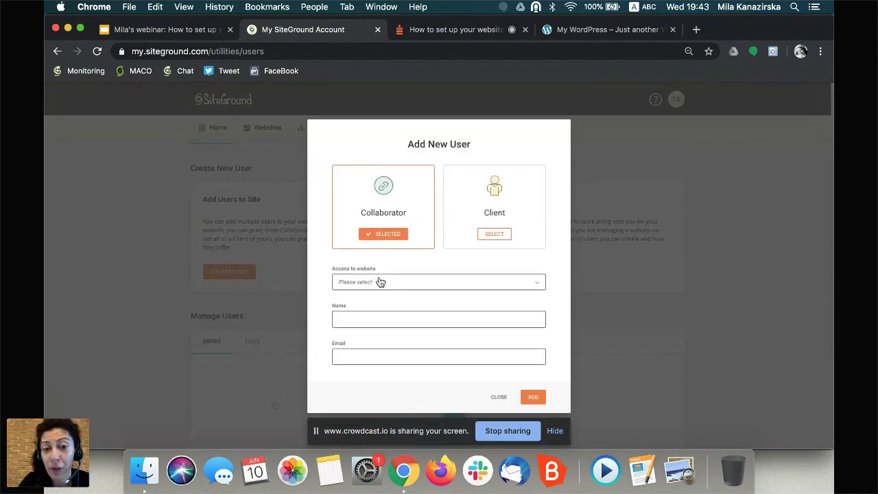
{"action": "left_click", "coordinate": [378, 284]}
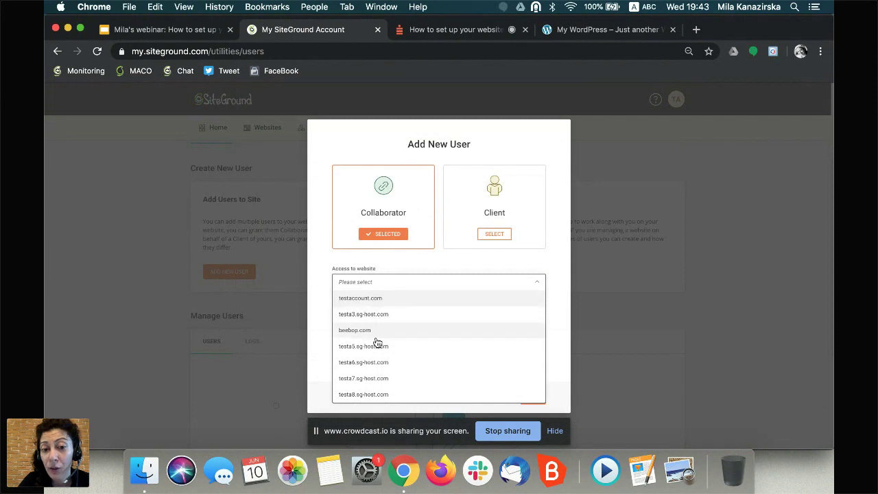
{"action": "left_click", "coordinate": [373, 345]}
{"action": "left_click", "coordinate": [365, 288]}
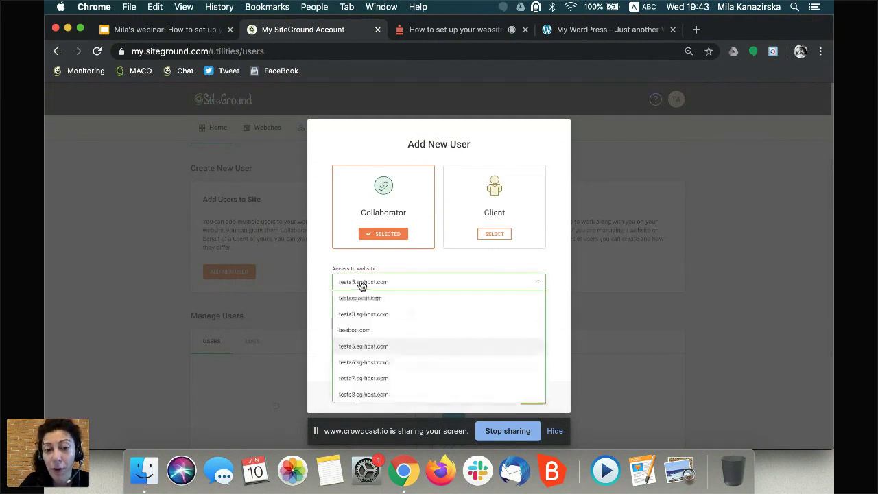
{"action": "left_click", "coordinate": [381, 394]}
{"action": "left_click", "coordinate": [391, 318]}
{"action": "left_click", "coordinate": [371, 350]}
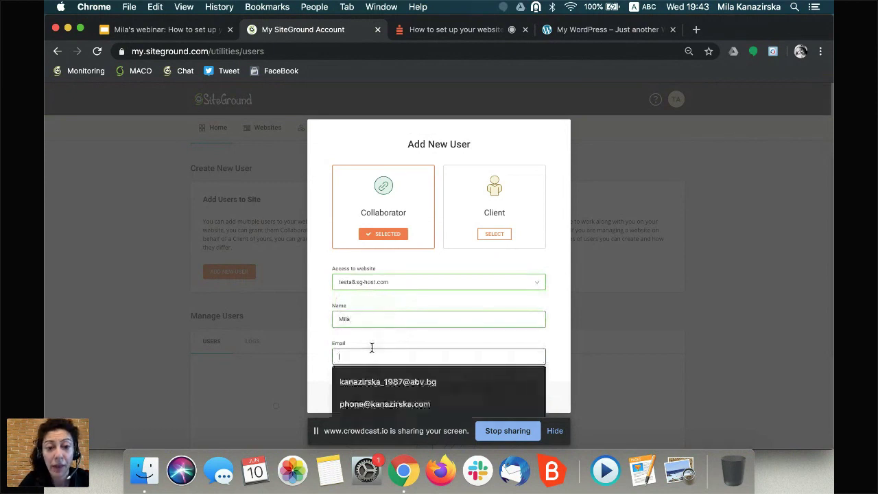
{"action": "left_click", "coordinate": [561, 384]}
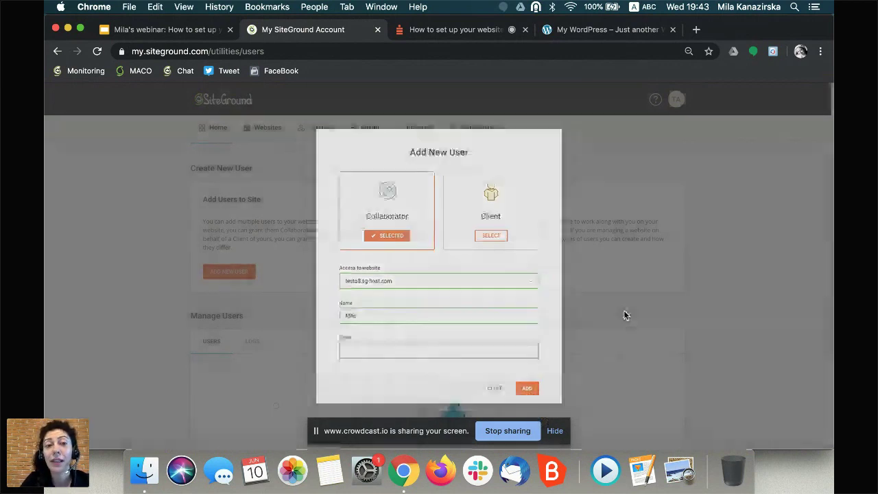
{"action": "left_click", "coordinate": [624, 312]}
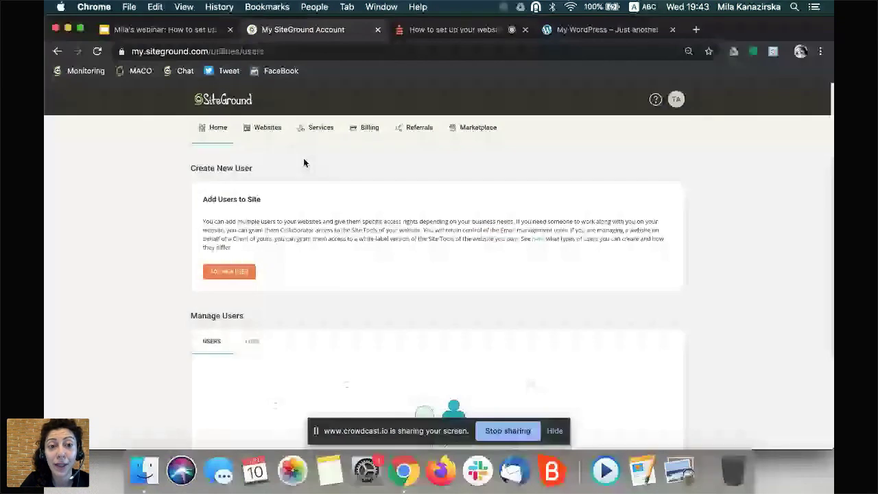
{"action": "left_click", "coordinate": [267, 127]}
- Open testa8.sg-host.com's Site Tools, go back to My Account, then switch to the Crowdcast webinar tab
{"action": "left_click", "coordinate": [226, 280]}
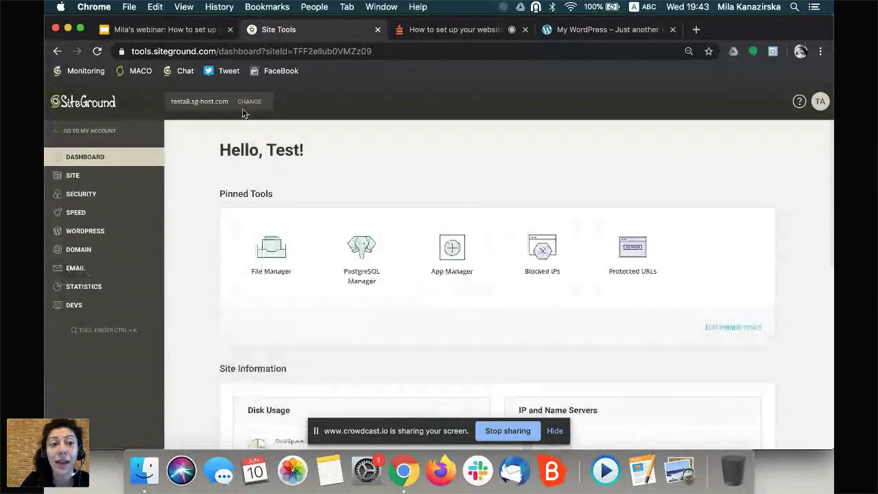
{"action": "left_click", "coordinate": [55, 130]}
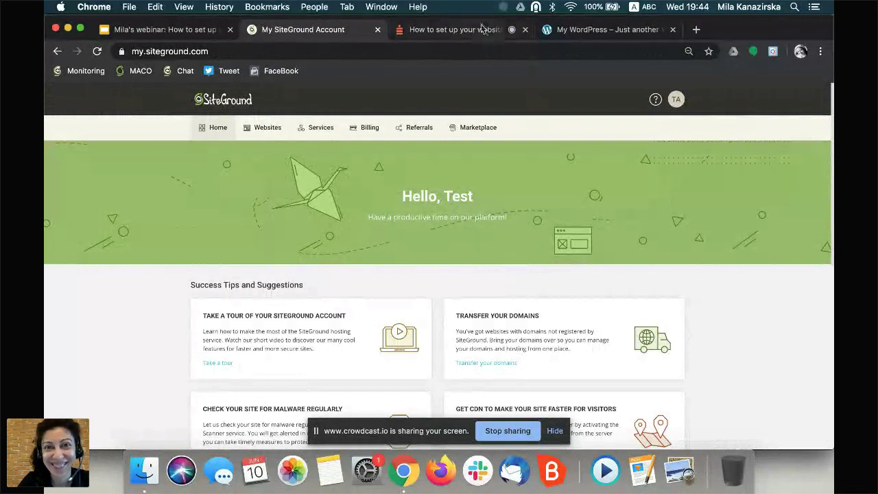
{"action": "key", "text": "ctrl+Tab"}
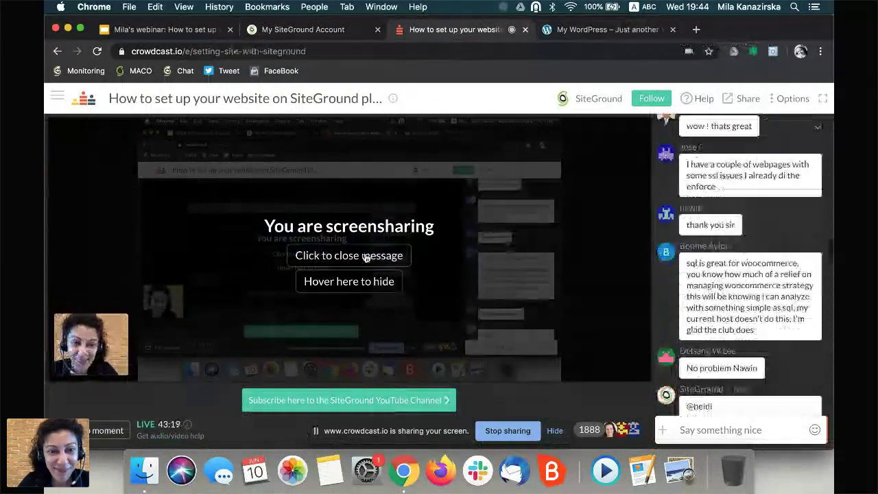
- Log out of SiteGround via the TA avatar menu and close the SiteGround Login tab
{"action": "mouse_move", "coordinate": [365, 257]}
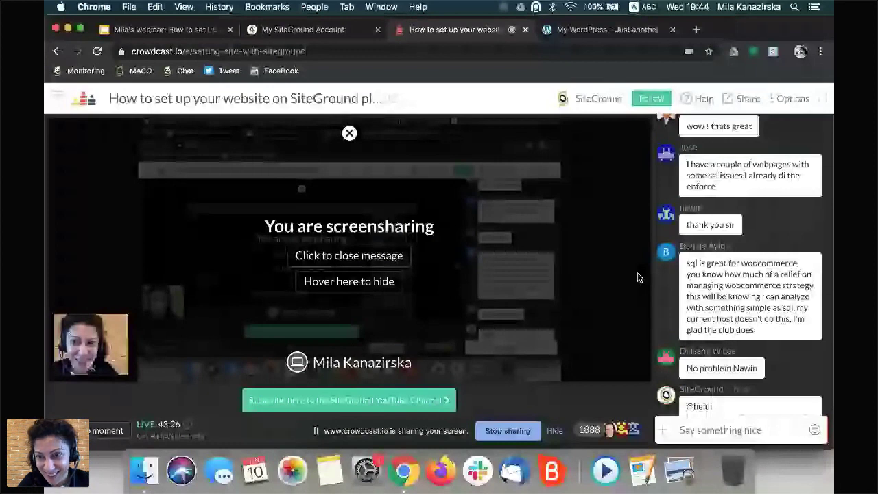
{"action": "left_click", "coordinate": [696, 429]}
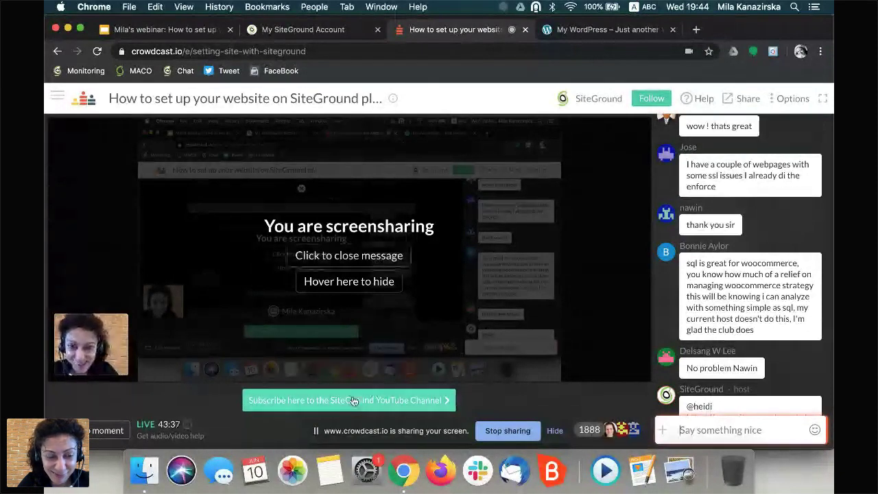
{"action": "left_click", "coordinate": [303, 29]}
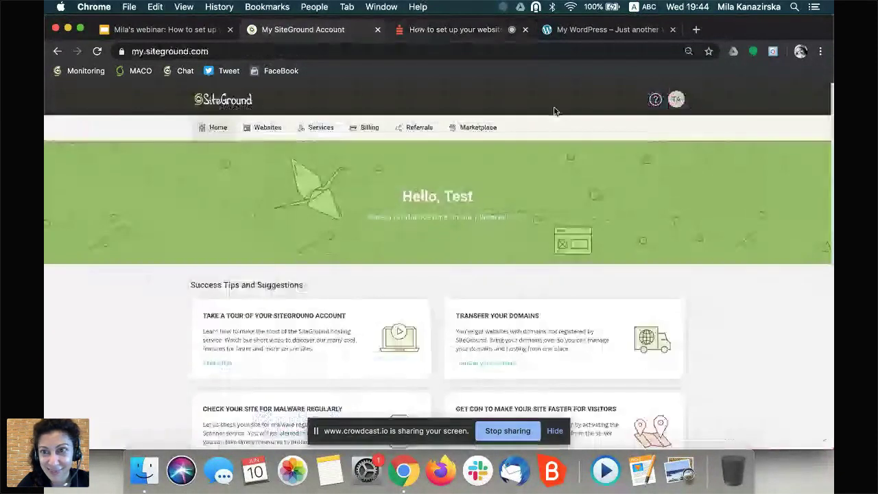
{"action": "left_click", "coordinate": [675, 100]}
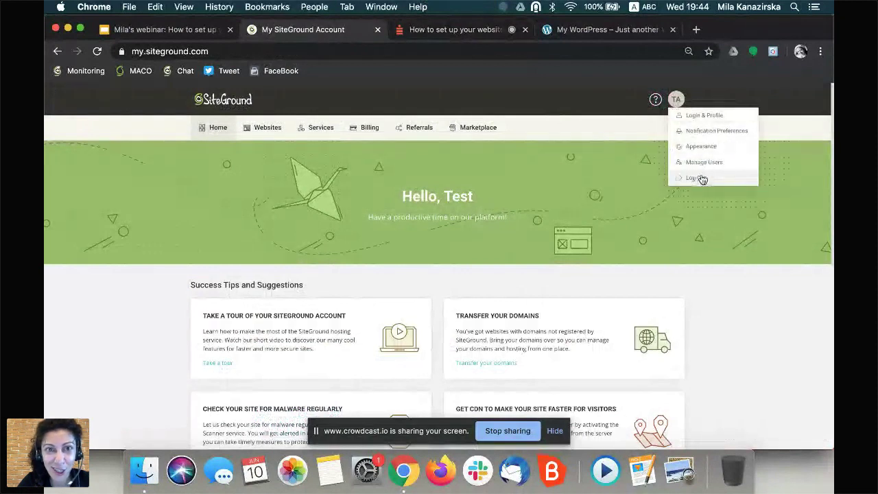
{"action": "left_click", "coordinate": [699, 178]}
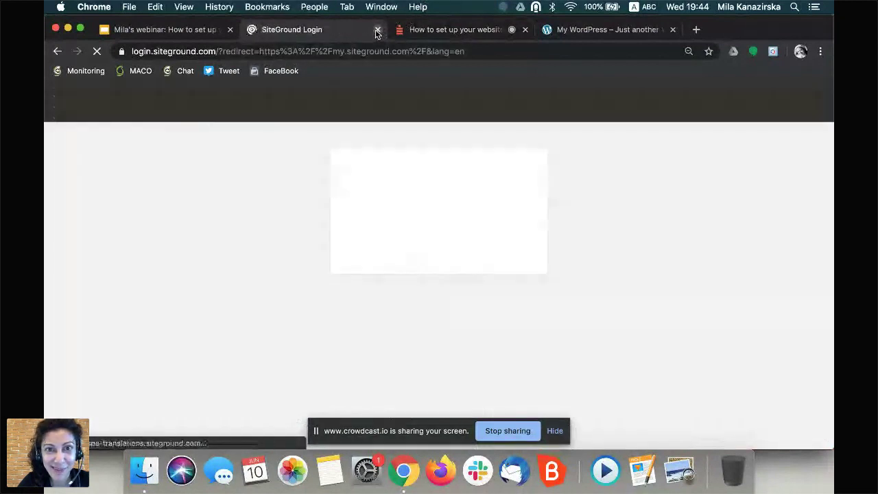
{"action": "left_click", "coordinate": [377, 30]}
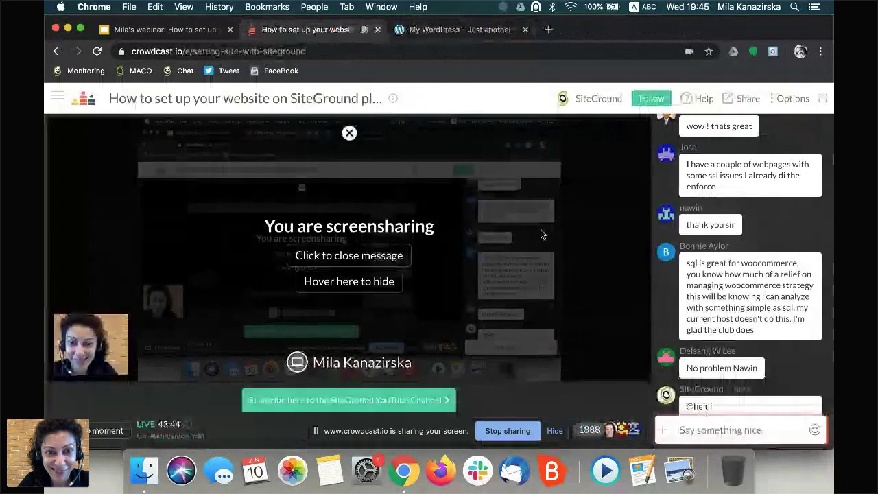